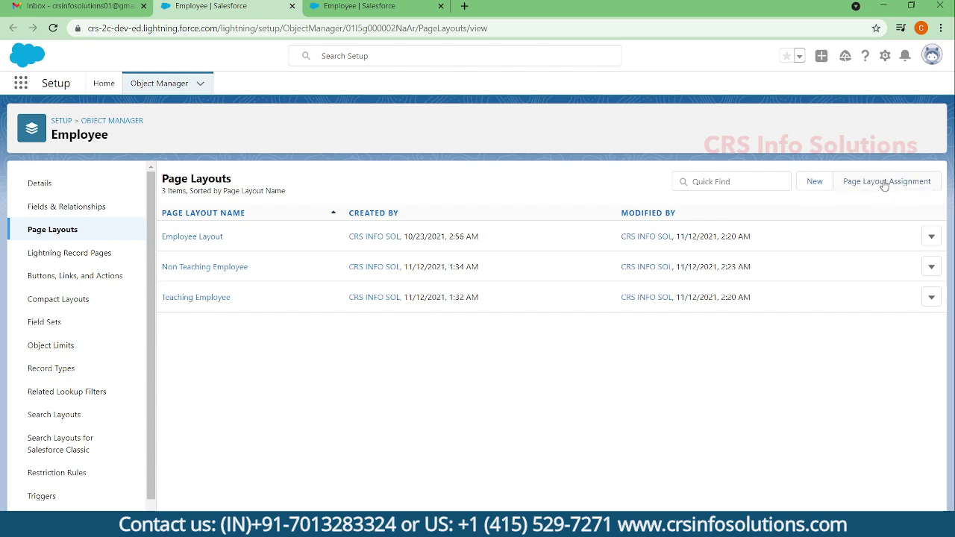
Step: Review the page layout assigned to the System Administrator profile in the Employee object's page layout assignments
click(363, 15)
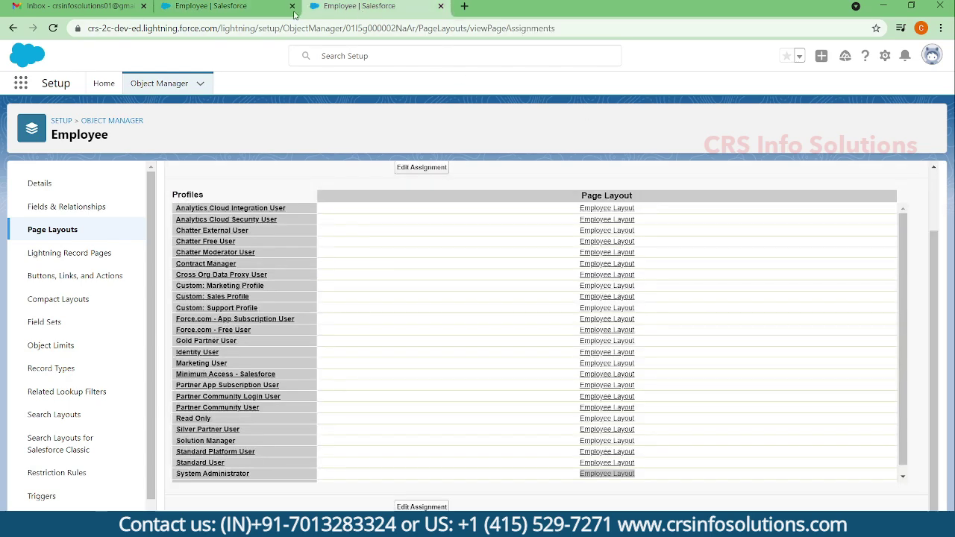
scroll(648, 448, down, 1)
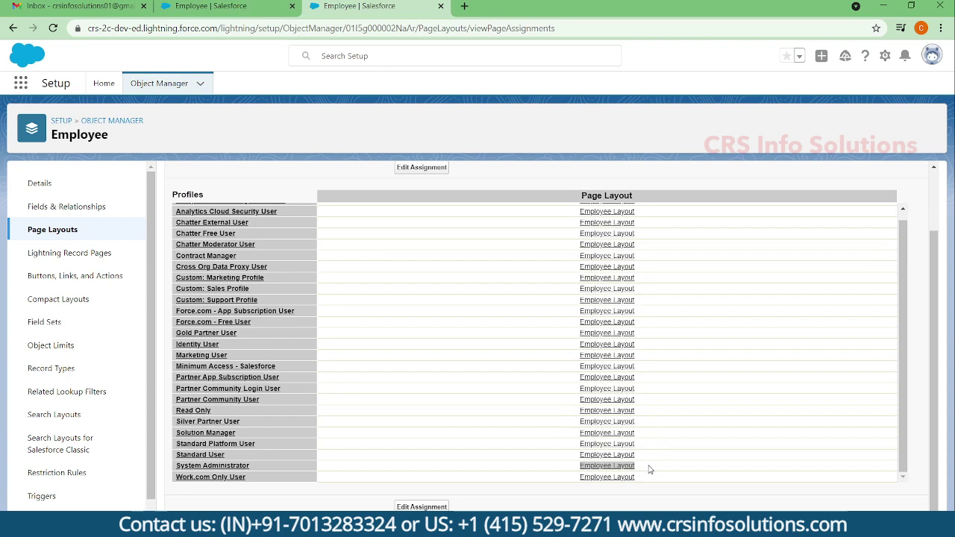
drag(649, 470, 478, 475)
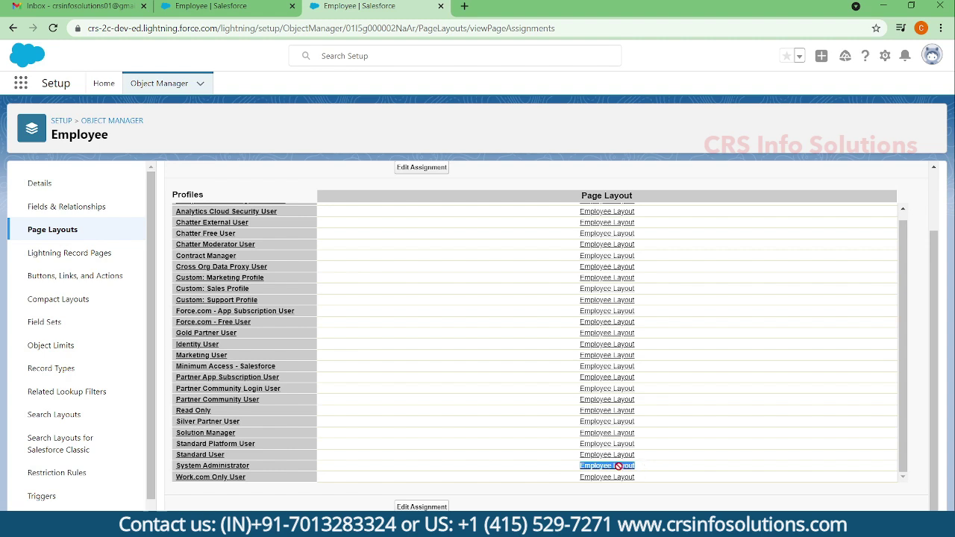
click(661, 471)
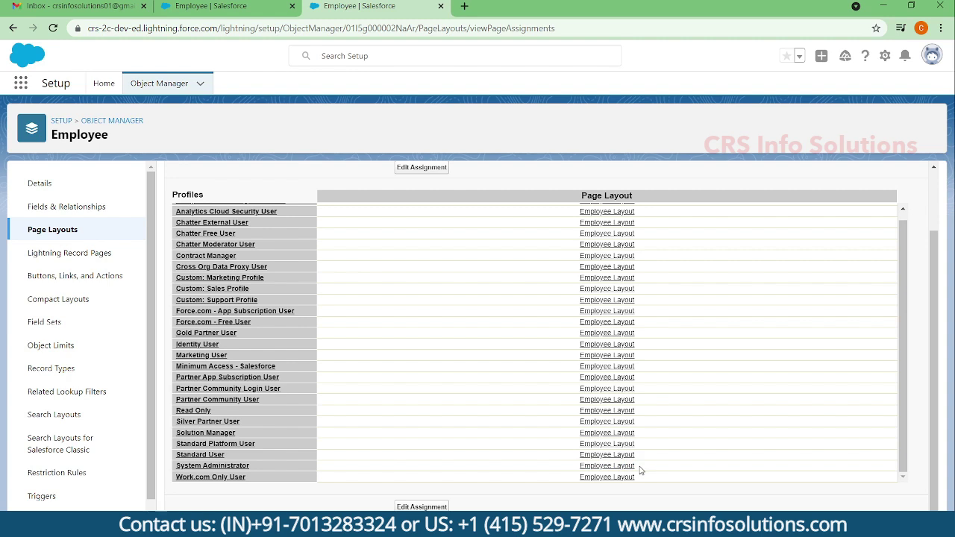
drag(640, 469, 576, 470)
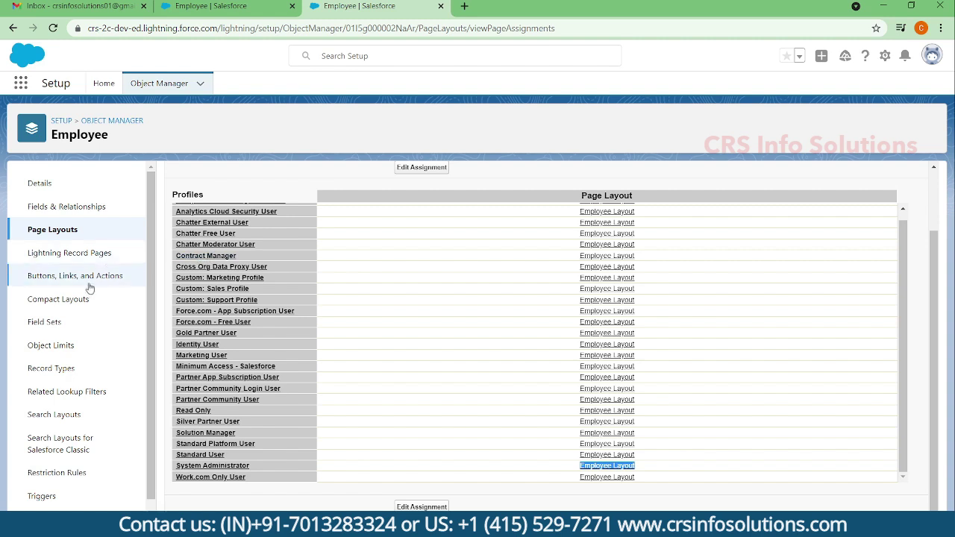
Step: Start a new record type for the Employee object with the label "Employee Record Type" and the name Employee_Record_Type
click(58, 370)
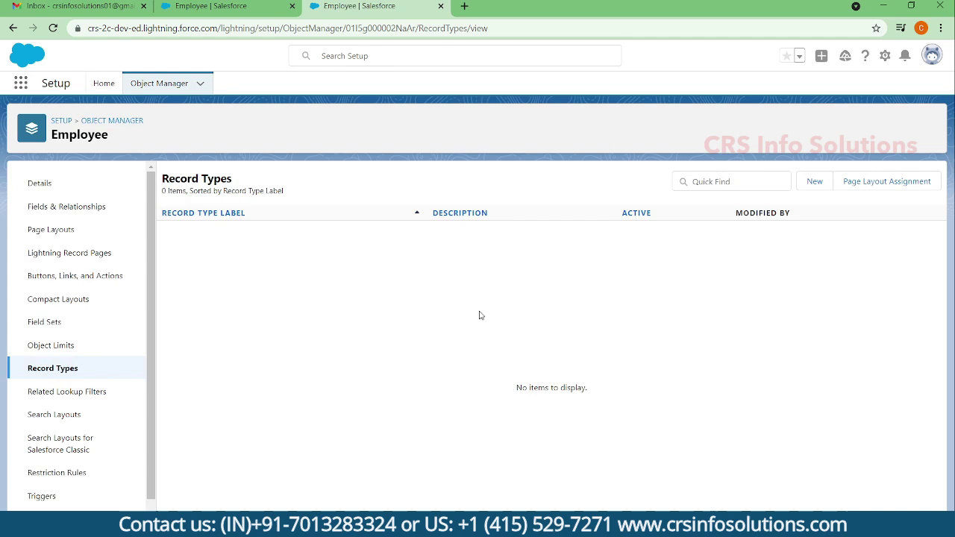
click(814, 182)
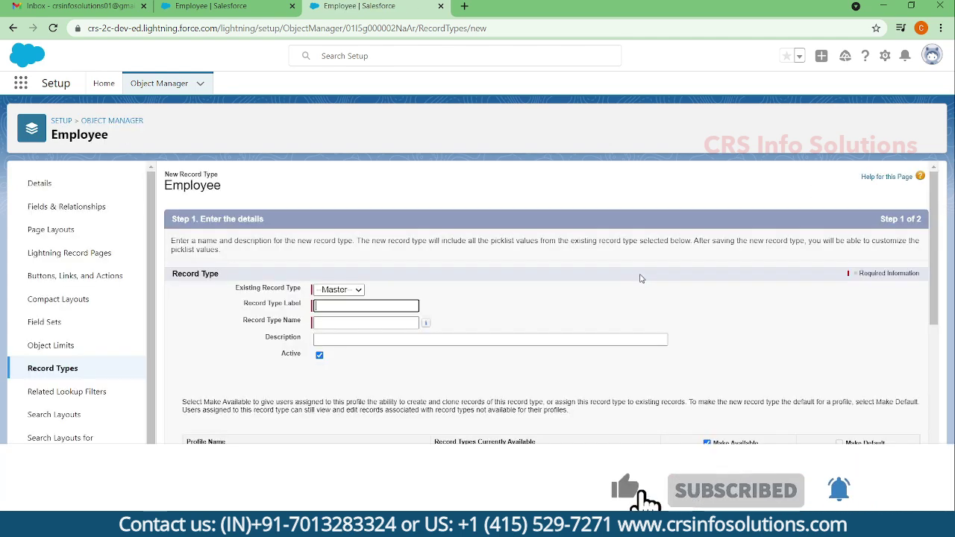
scroll(373, 254, down, 1)
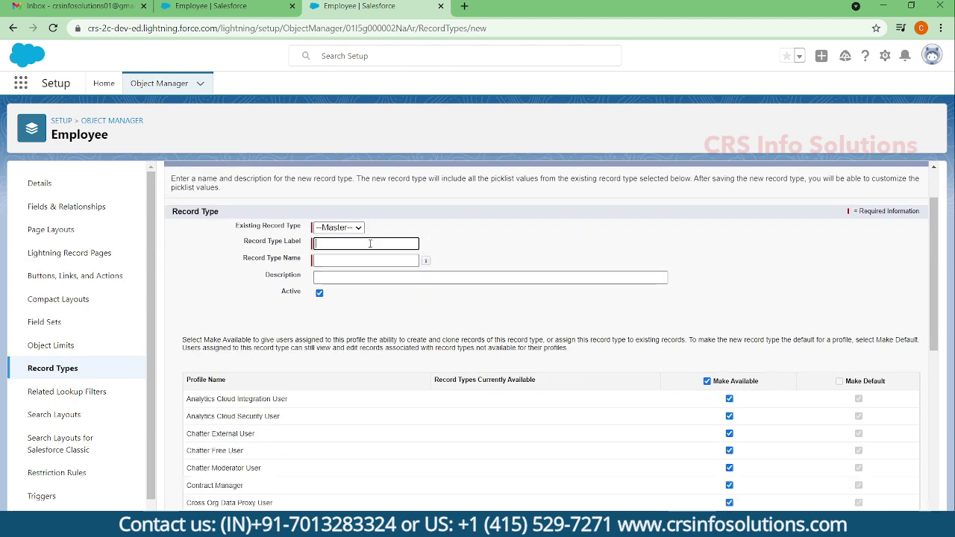
click(343, 242)
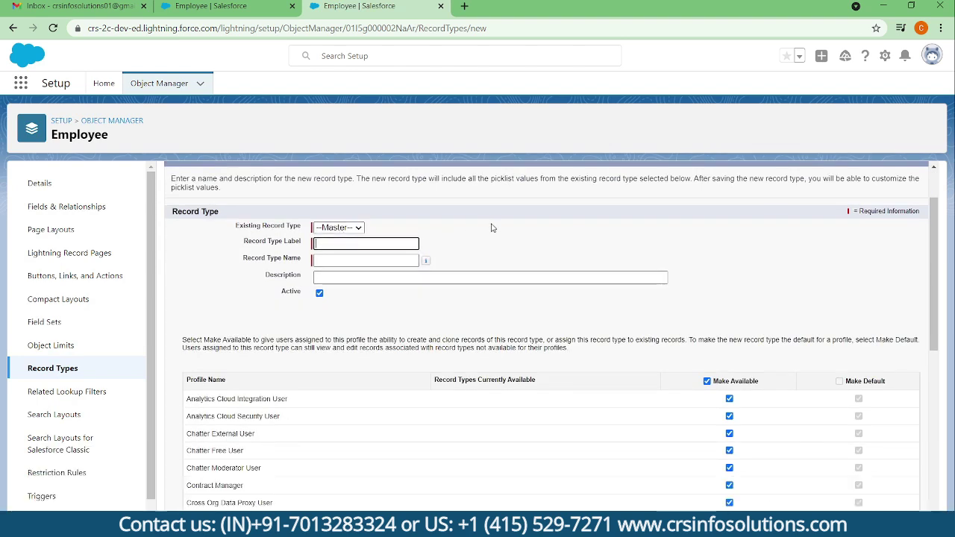
text(Emplo)
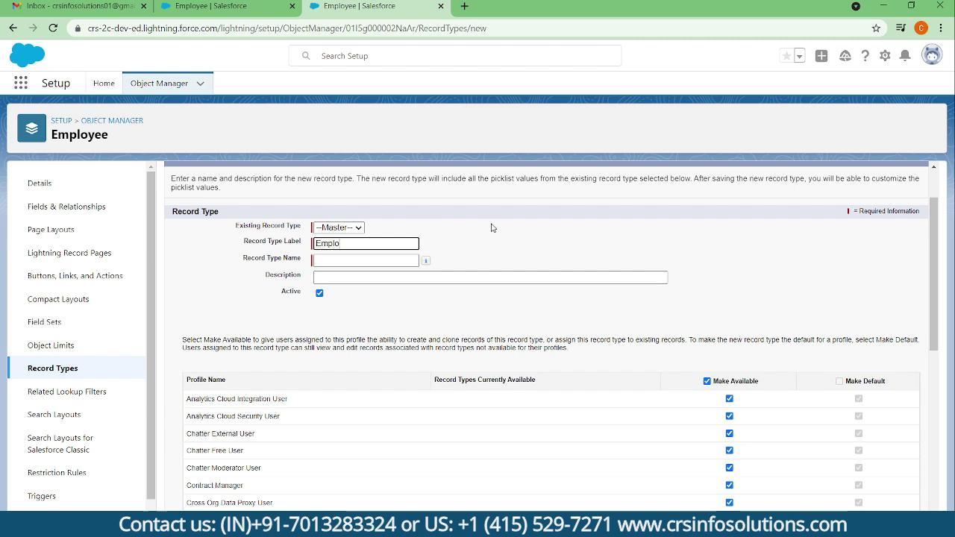
text(yee Layout)
key(BackSpace)
key(BackSpace)
key(BackSpace)
key(BackSpace)
key(BackSpace)
key(BackSpace)
text(Record)
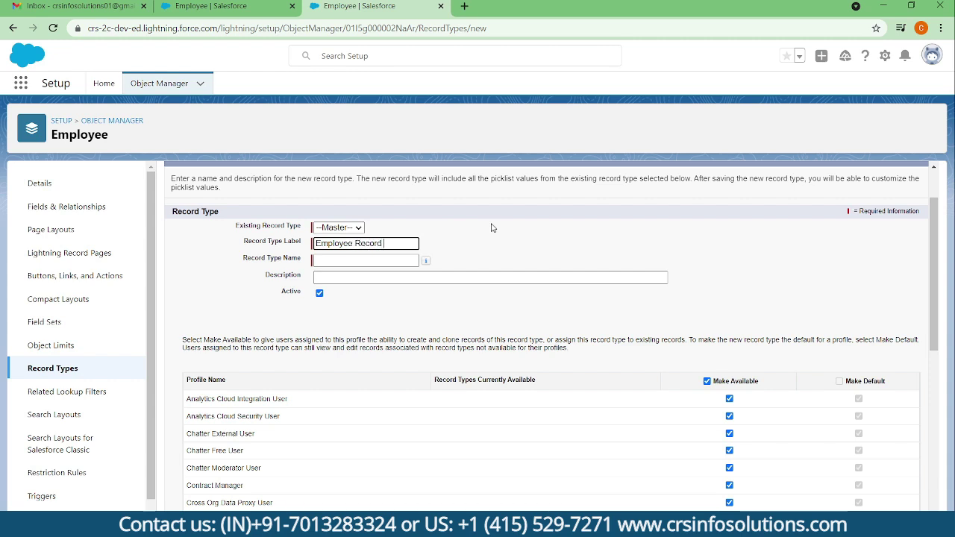
text( Type)
key(Tab)
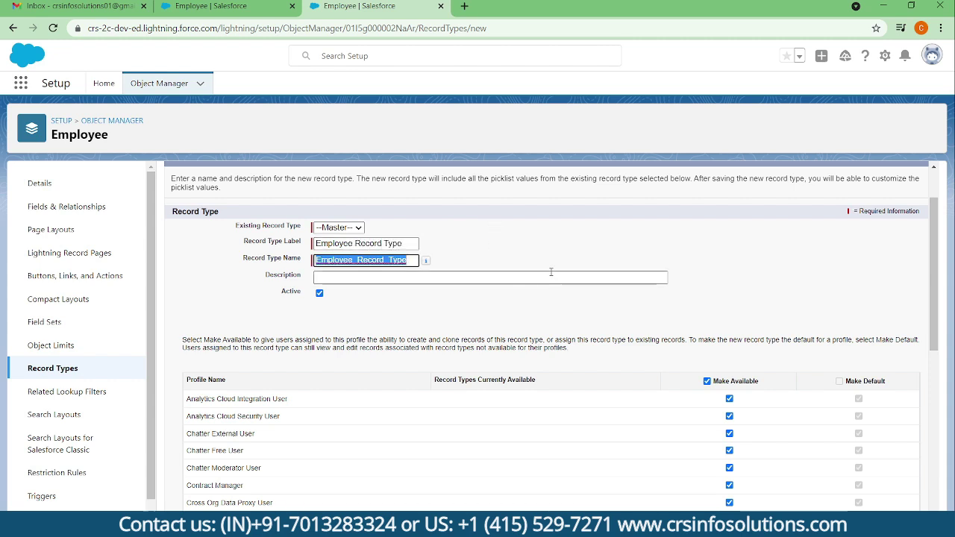
Step: Make the new record type available only to the System Administrator profile and proceed to the page layout assignment
scroll(551, 272, down, 2)
click(707, 257)
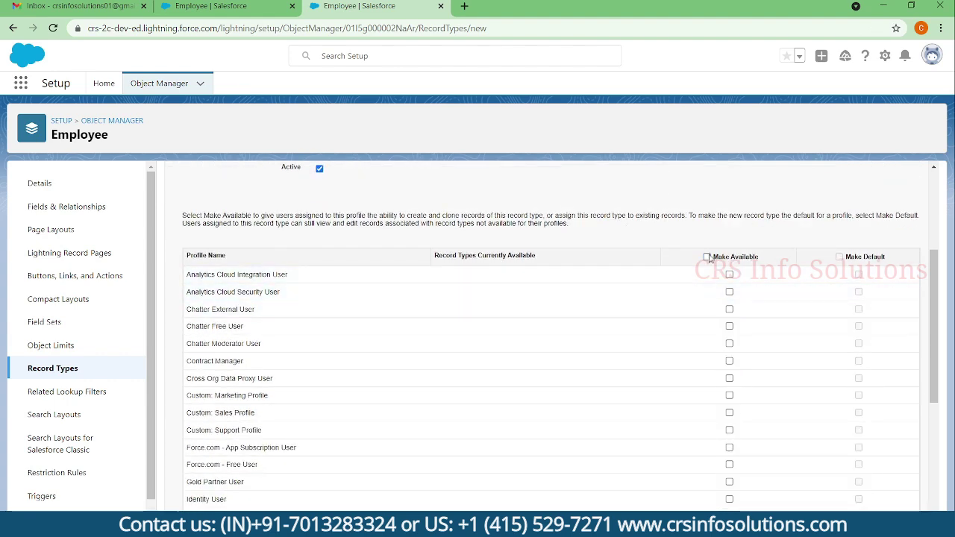
scroll(754, 394, down, 4)
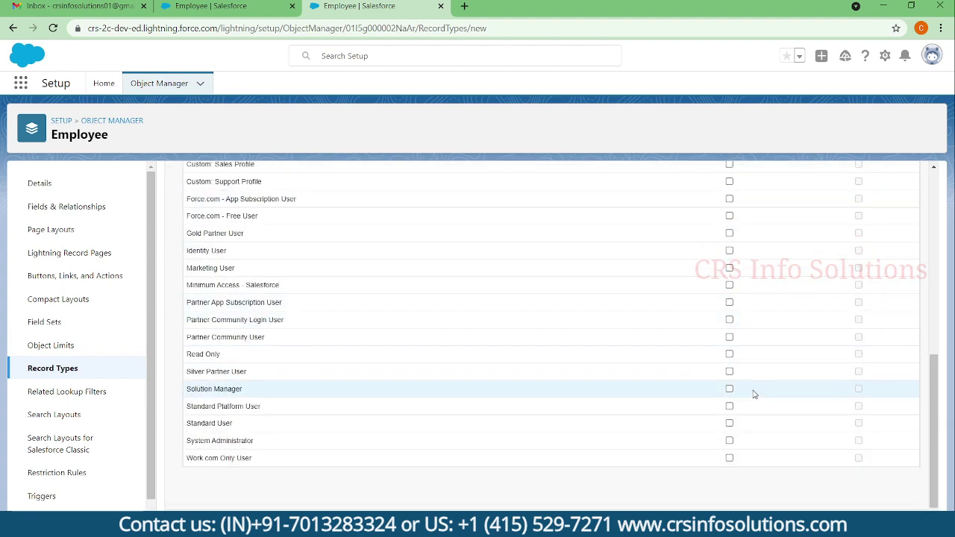
click(729, 440)
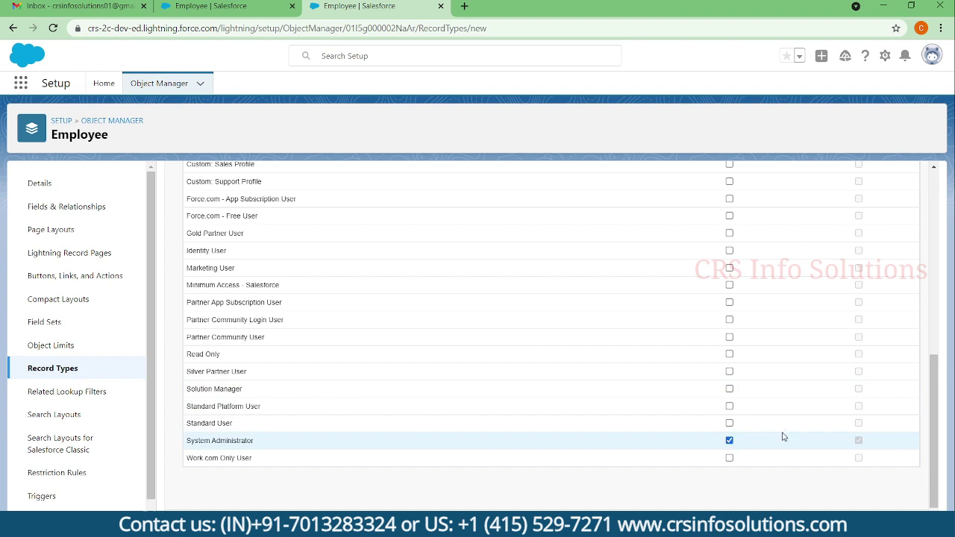
scroll(828, 429, down, 1)
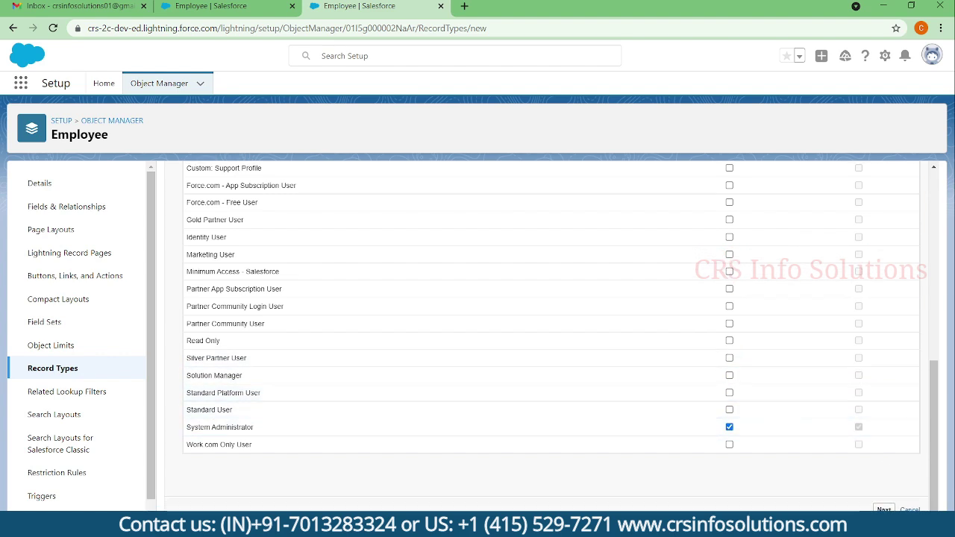
click(883, 510)
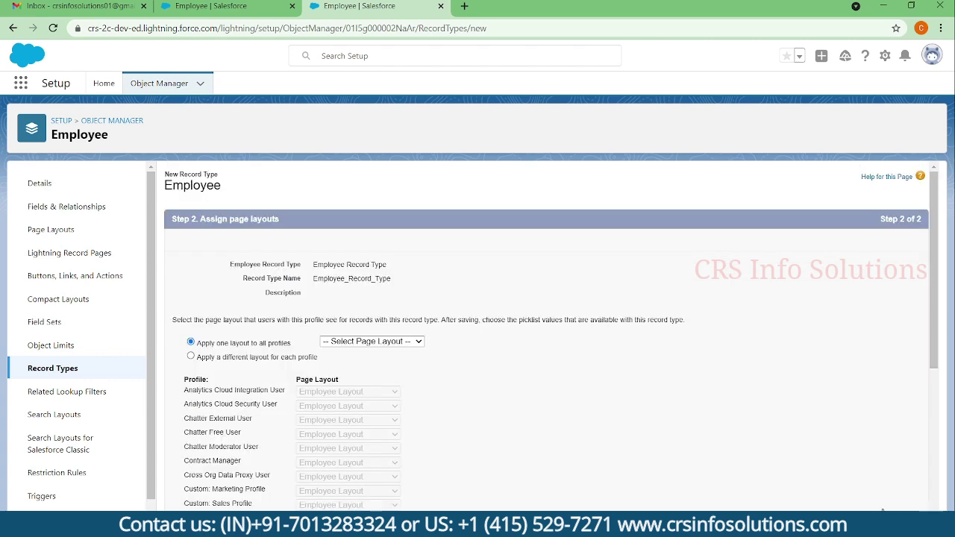
Step: Apply a different layout for each profile, choose the System Administrator's page layout, and save the record type
scroll(544, 316, down, 3)
scroll(355, 228, up, 2)
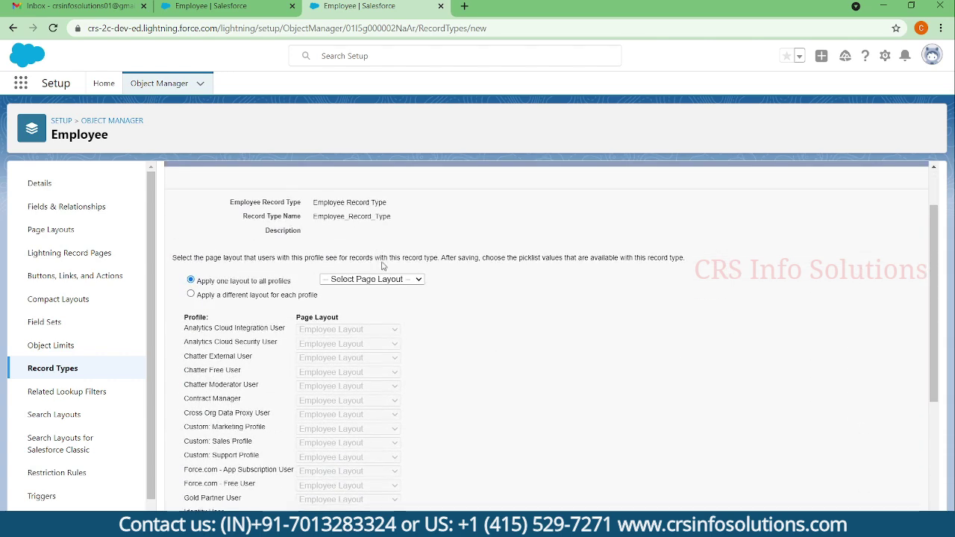
click(292, 297)
scroll(411, 341, down, 3)
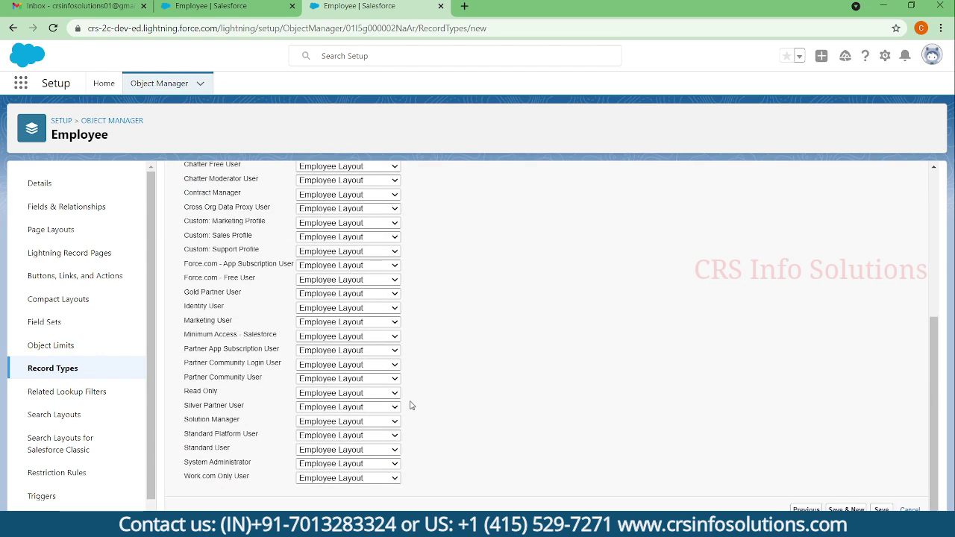
click(377, 499)
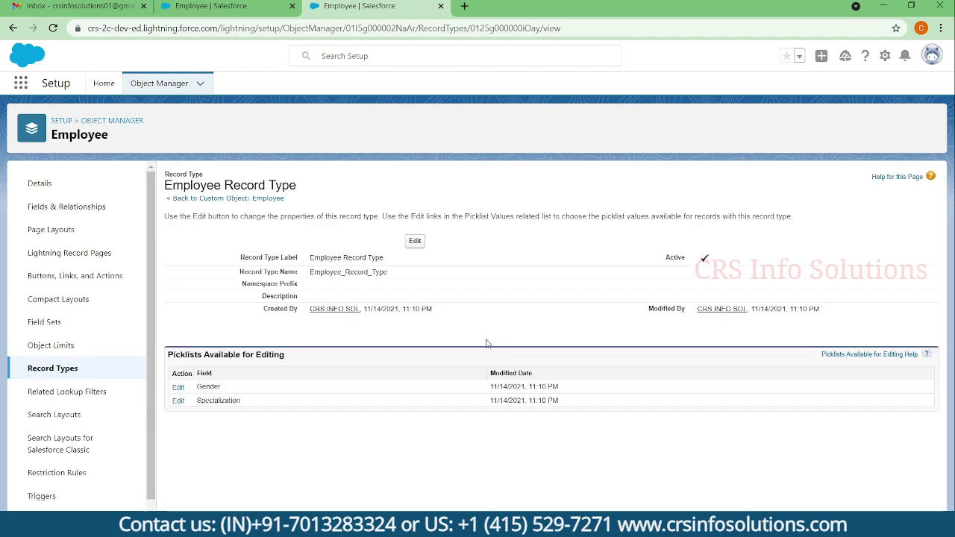
Step: Edit the saved record type, change its label to "Teaching Employee Record Type", and accept the label change
click(416, 239)
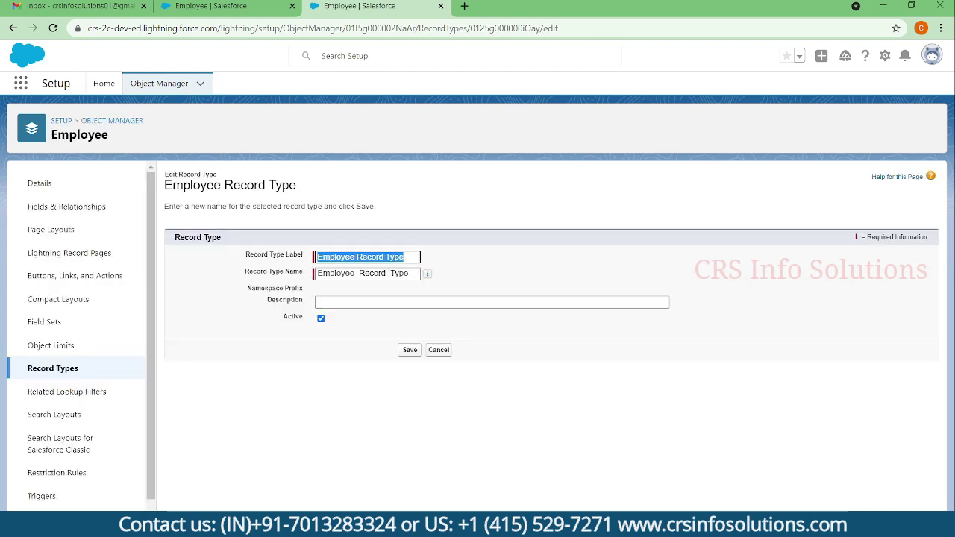
click(388, 257)
click(316, 258)
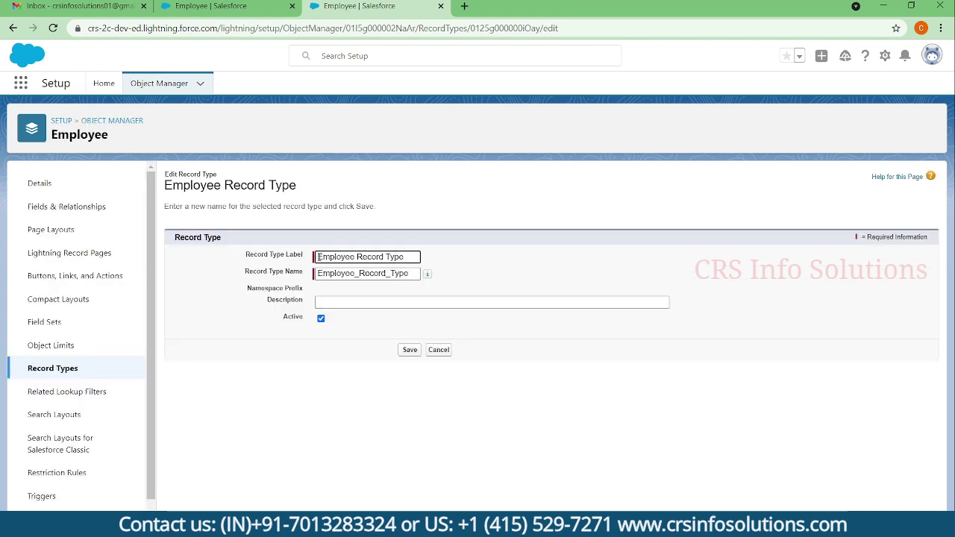
text(Tea)
text(ching)
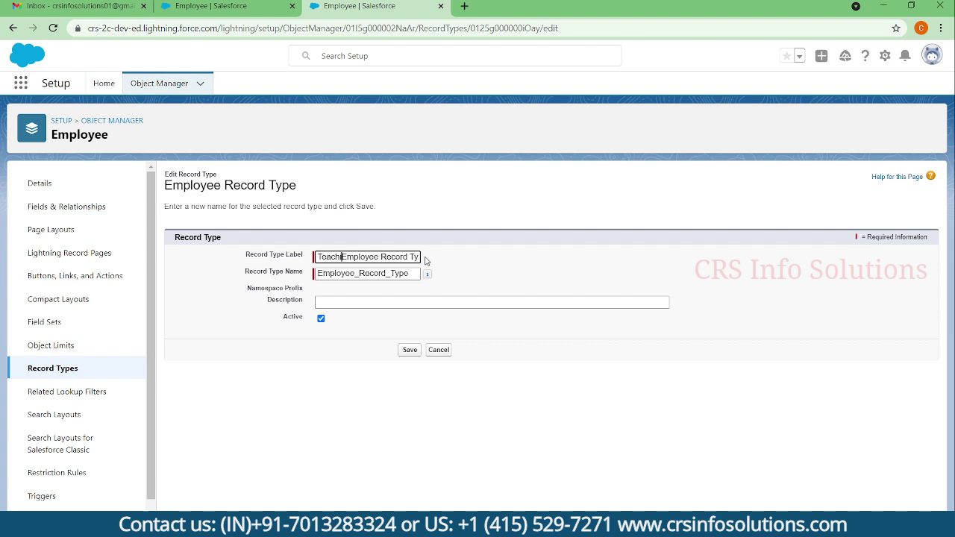
key(ctrl+a)
key(ctrl+c)
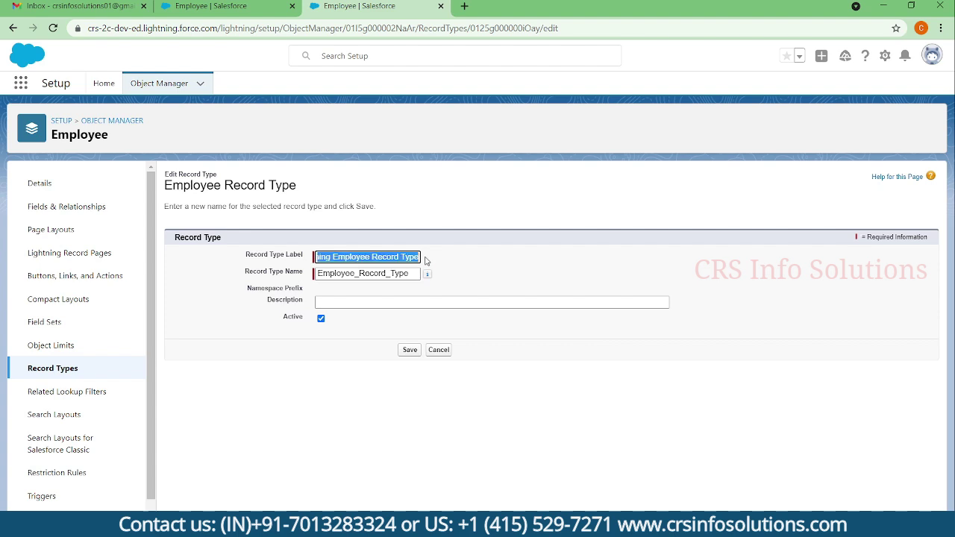
key(Tab)
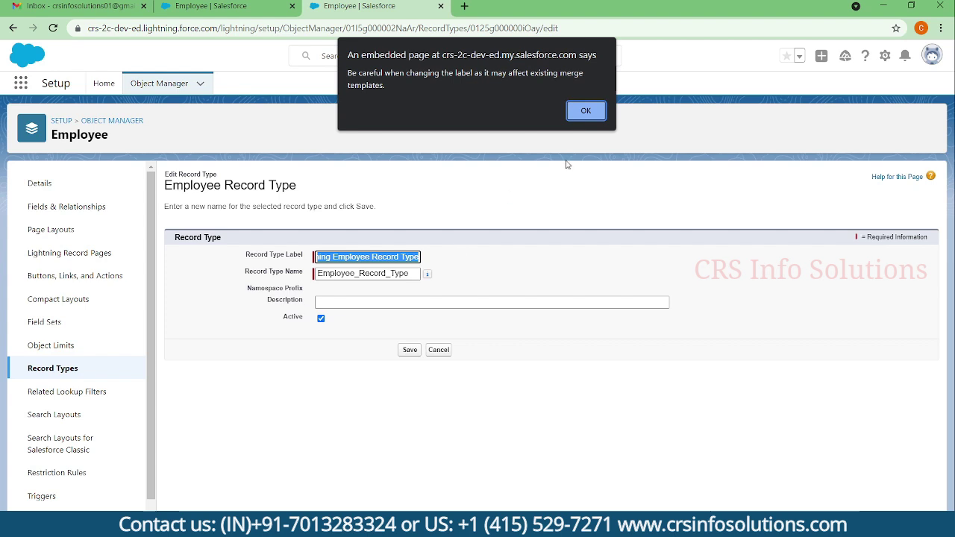
click(586, 110)
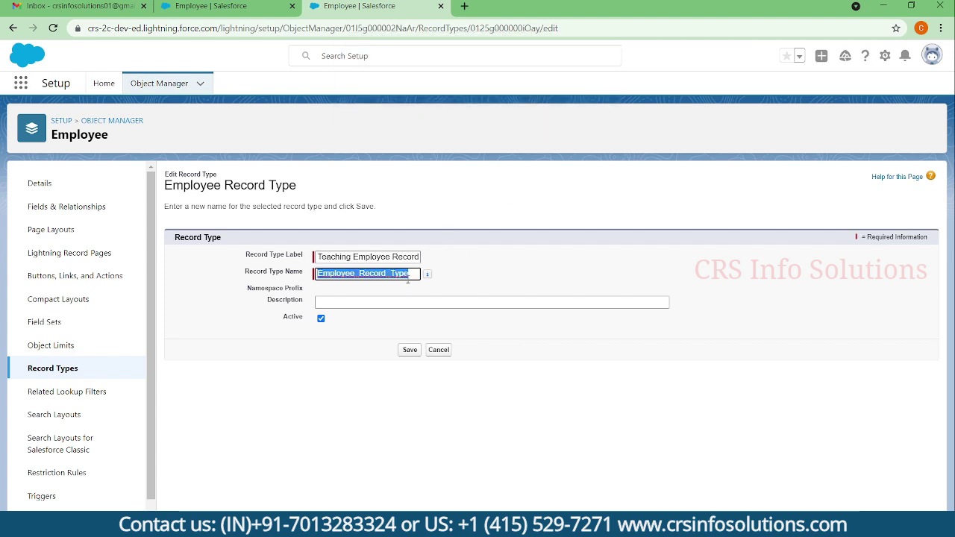
Step: Change the record type name to Teaching_Employee_Record_Type and save the record type
key(Home)
text(Teaching)
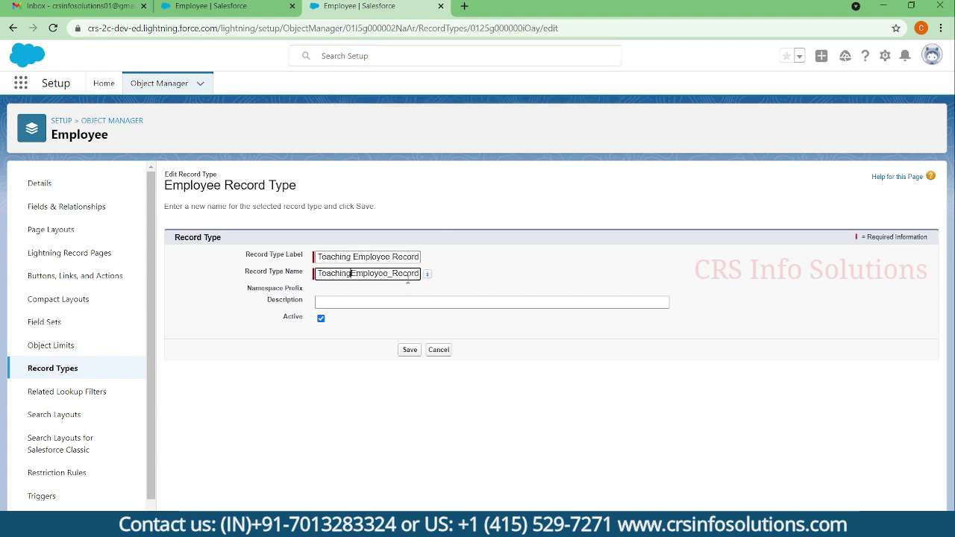
text(_)
click(411, 350)
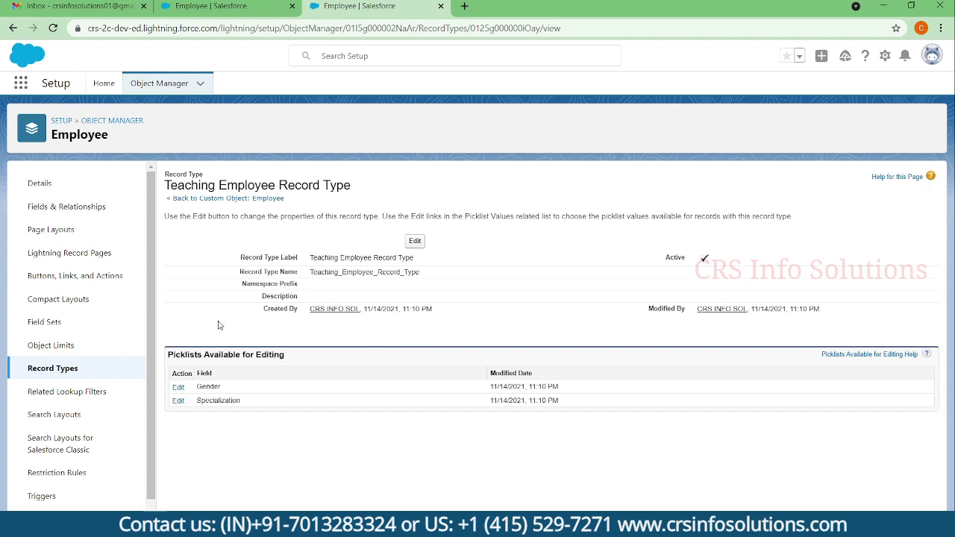
Step: Start another Employee record type labelled "Non Teaching Employee Record Type", based on Master, and mark it active
click(67, 367)
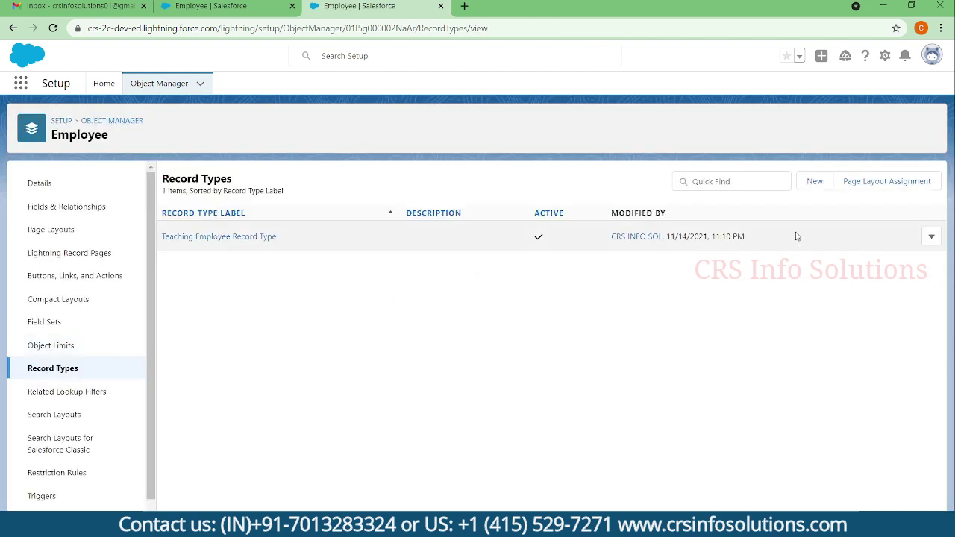
click(814, 183)
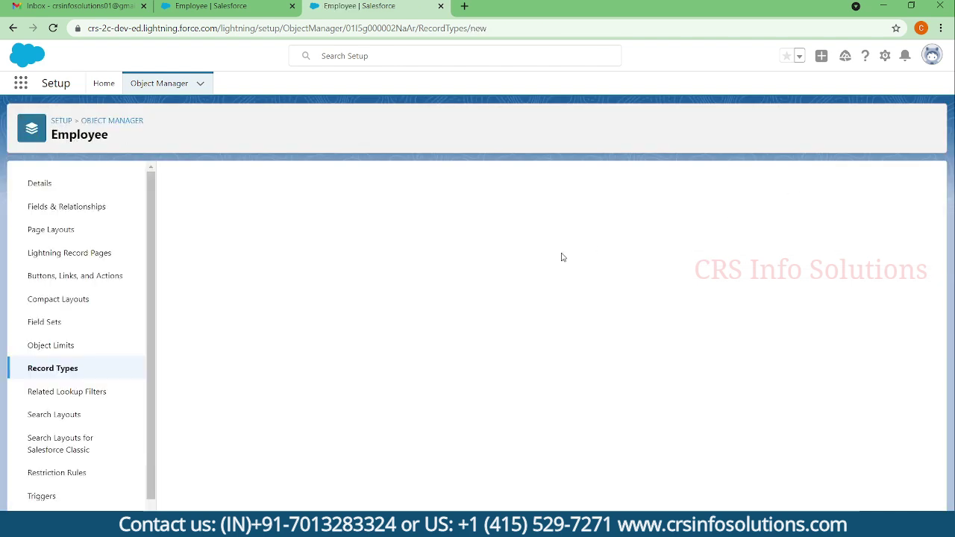
click(356, 307)
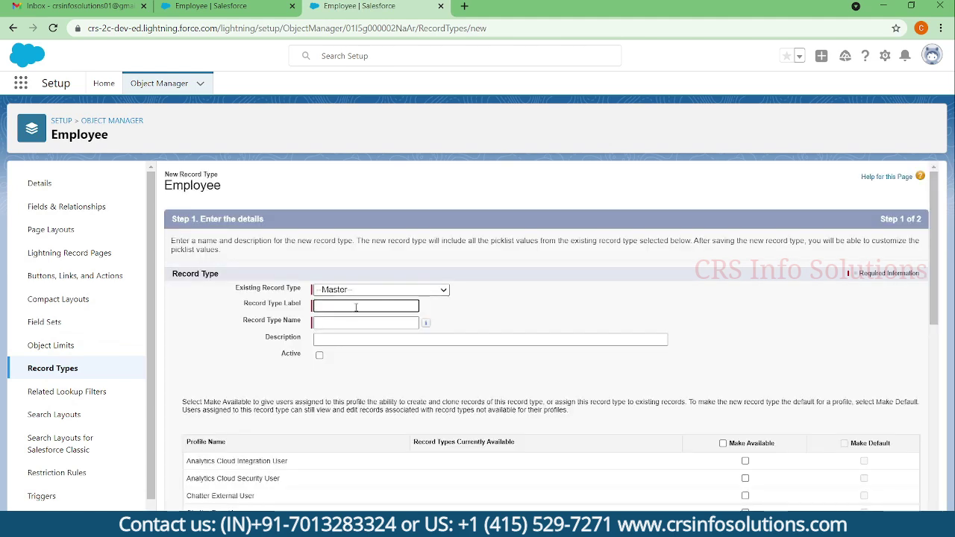
key(ctrl+v)
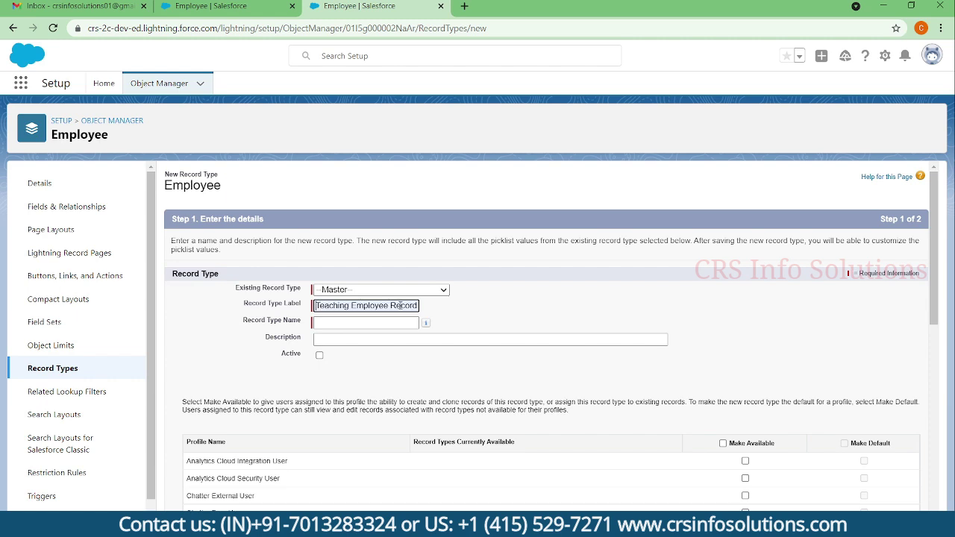
text(Non)
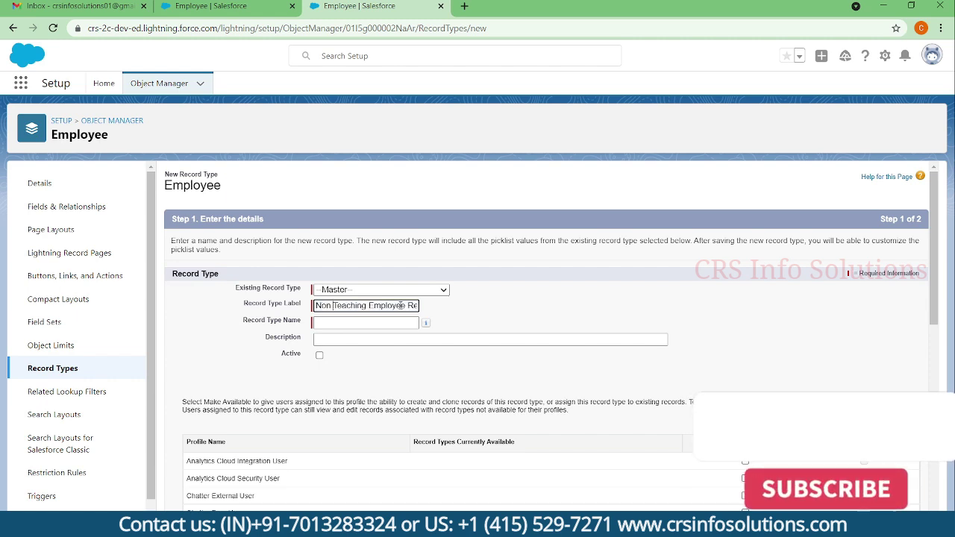
key(Tab)
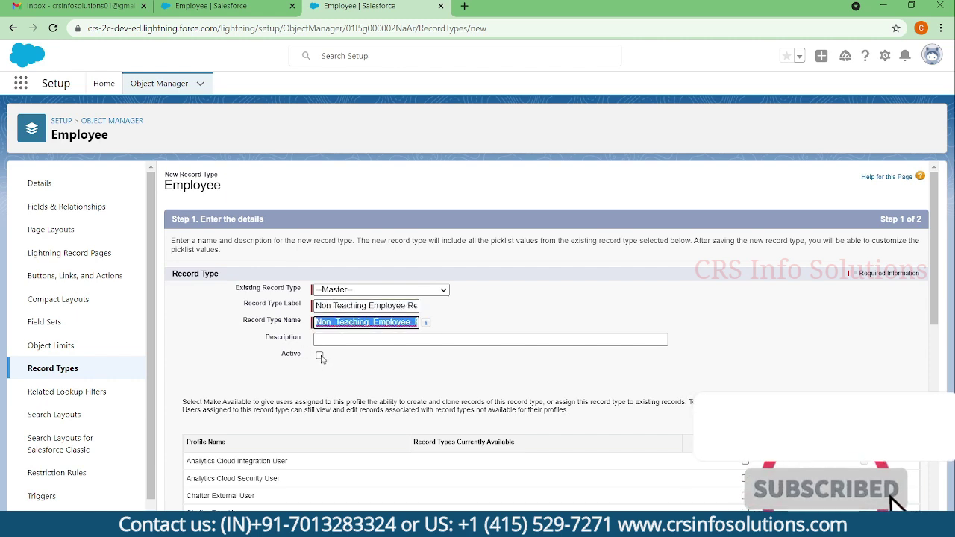
click(319, 355)
scroll(750, 335, down, 6)
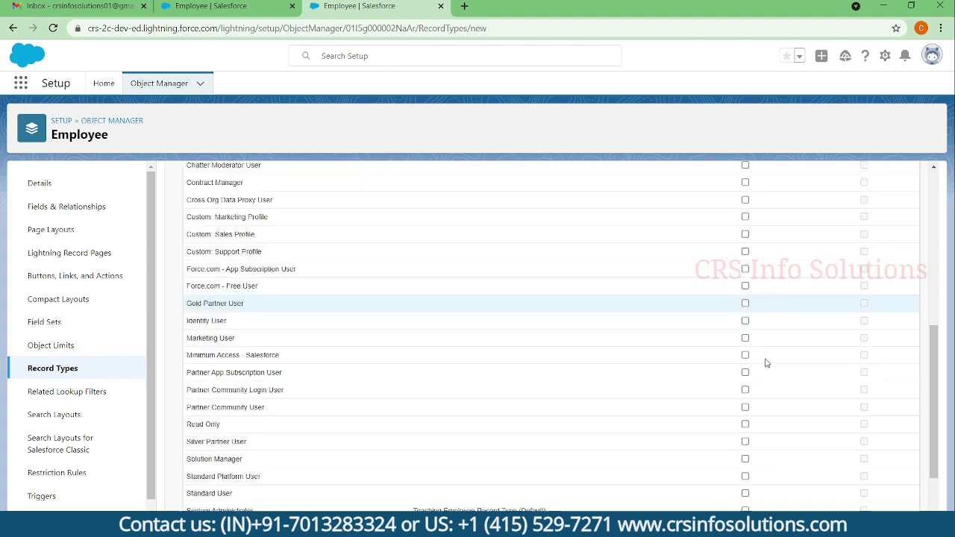
Step: Enable the record type for System Administrator, assign that profile the Non Teaching Employee layout using a different layout per profile, and save
click(745, 427)
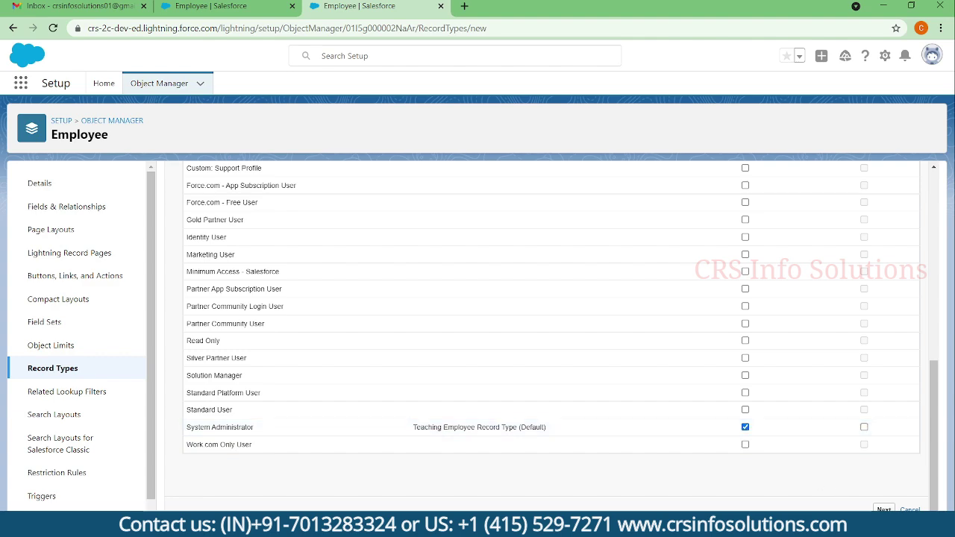
click(883, 510)
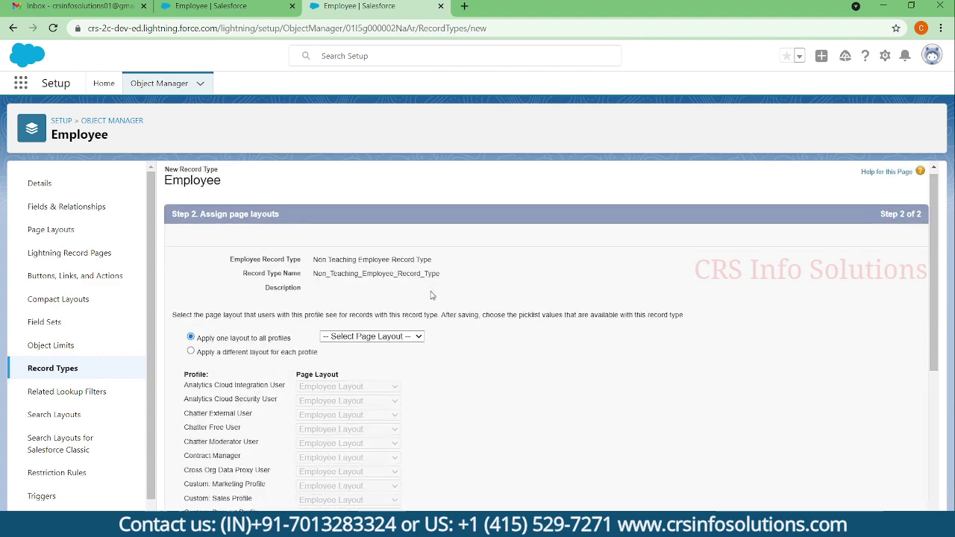
scroll(387, 229, down, 2)
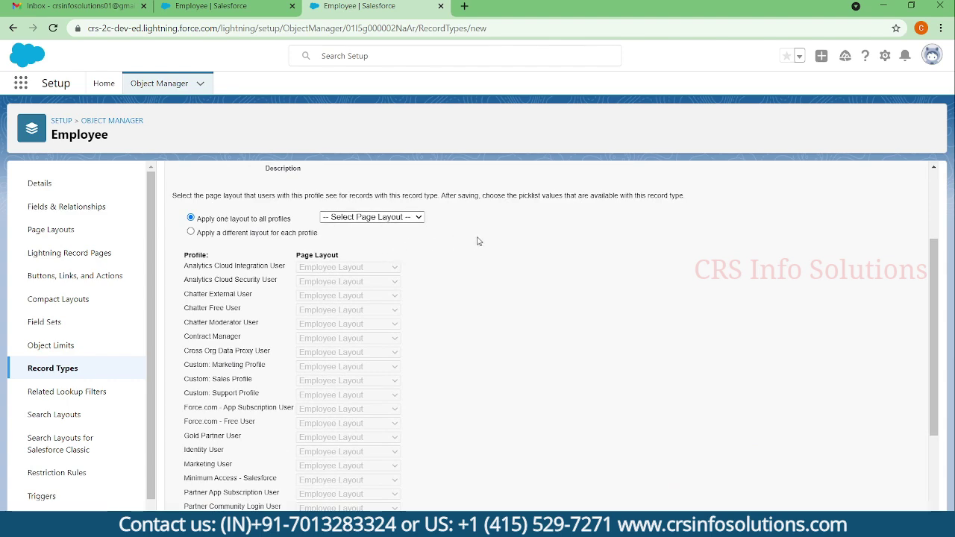
click(268, 234)
scroll(459, 266, down, 2)
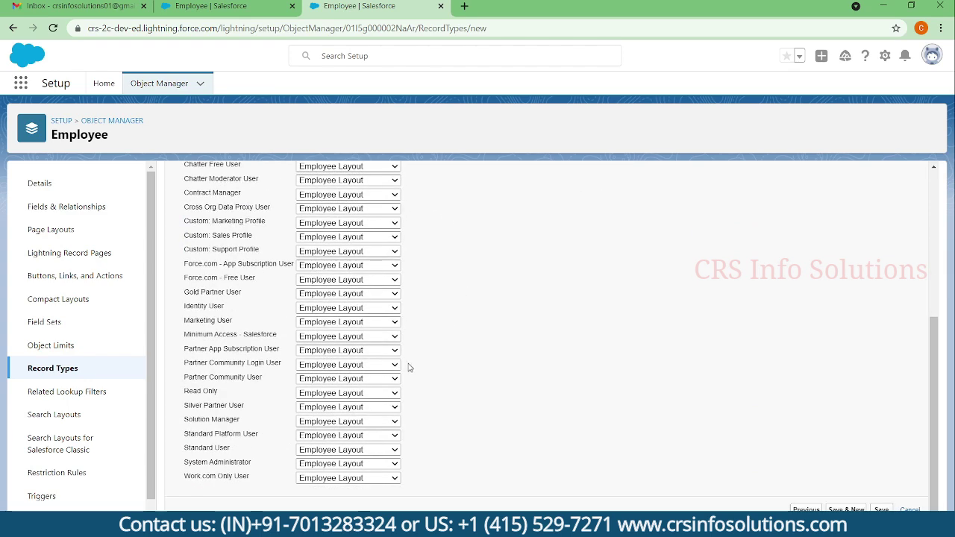
click(370, 469)
click(372, 494)
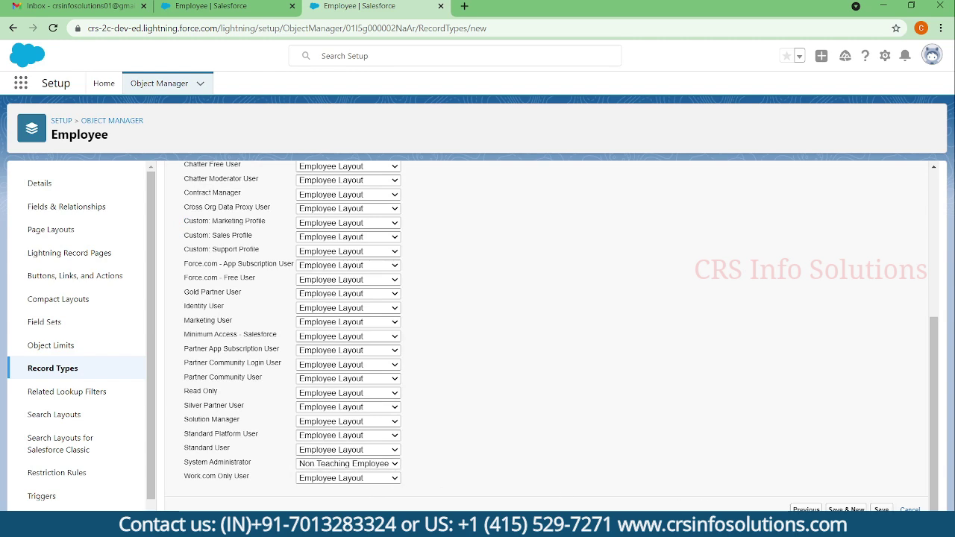
click(881, 510)
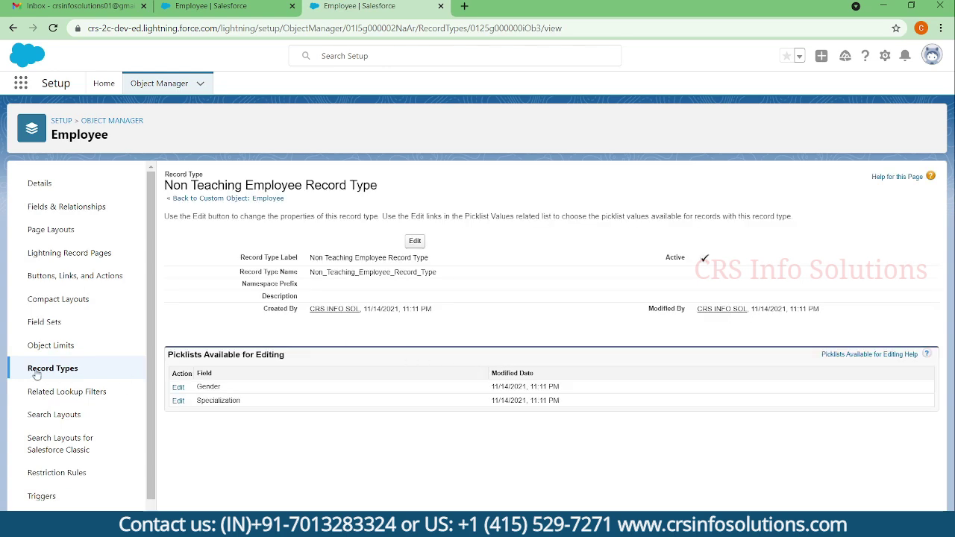
Step: Return to the Employee record types and open their page layout assignments for editing
click(37, 373)
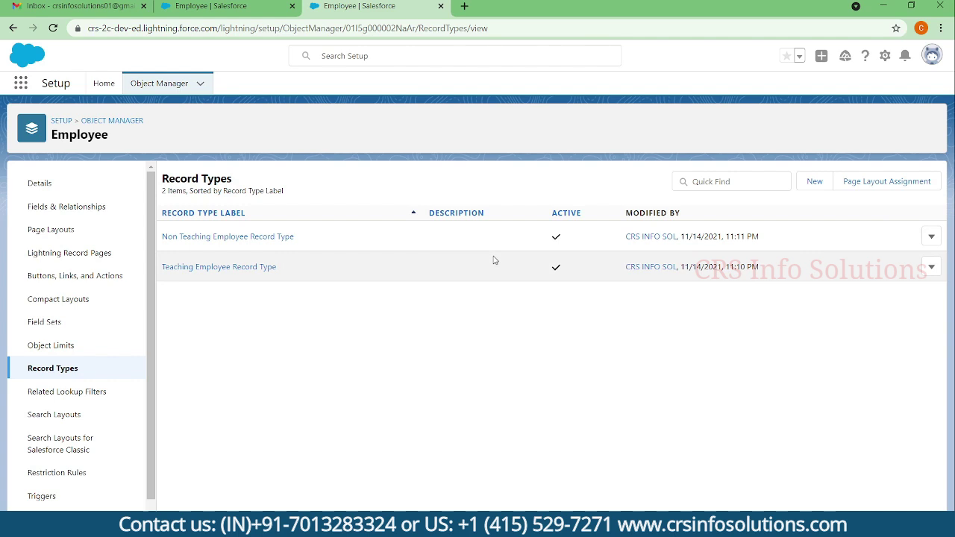
click(870, 189)
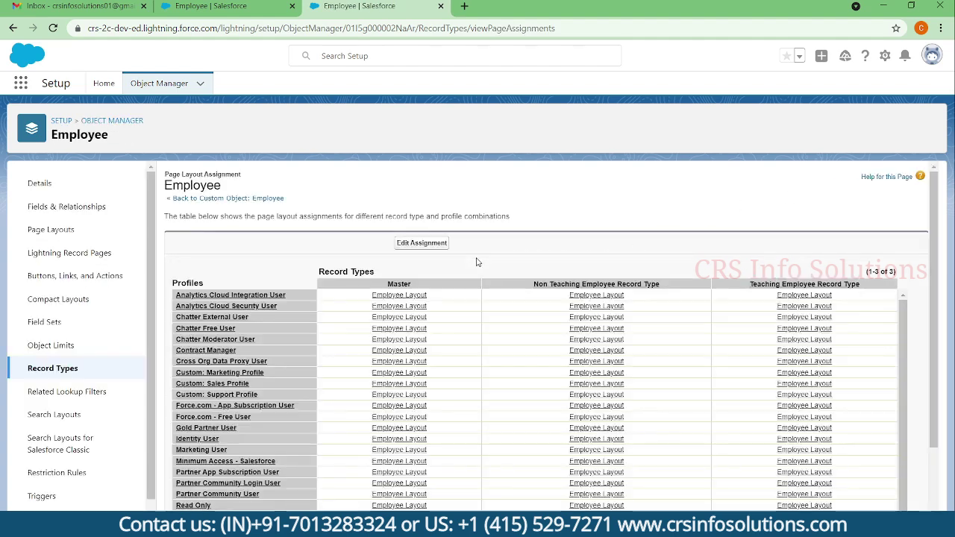
click(422, 244)
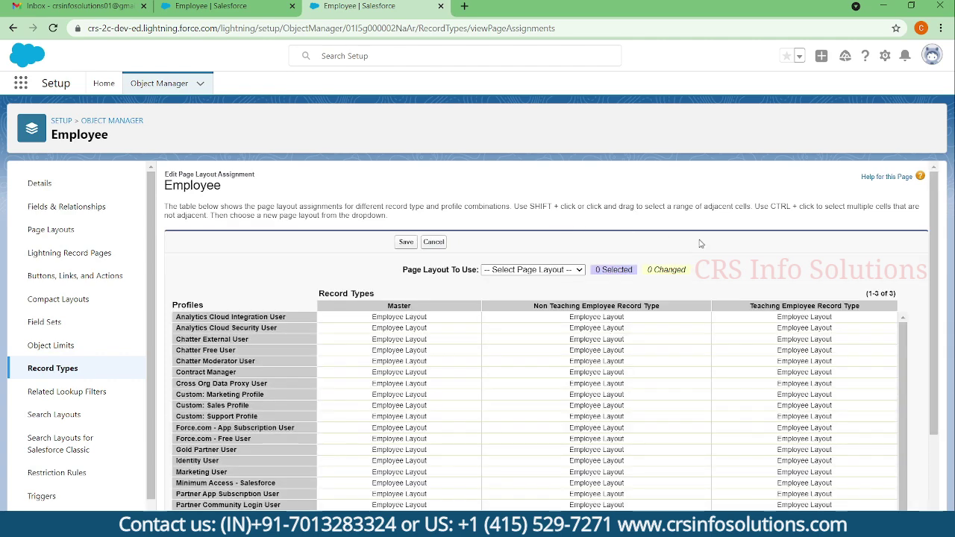
Step: Examine the System Administrator's layout assignments for the Teaching and Non Teaching record types, and save the assignments
scroll(763, 246, down, 2)
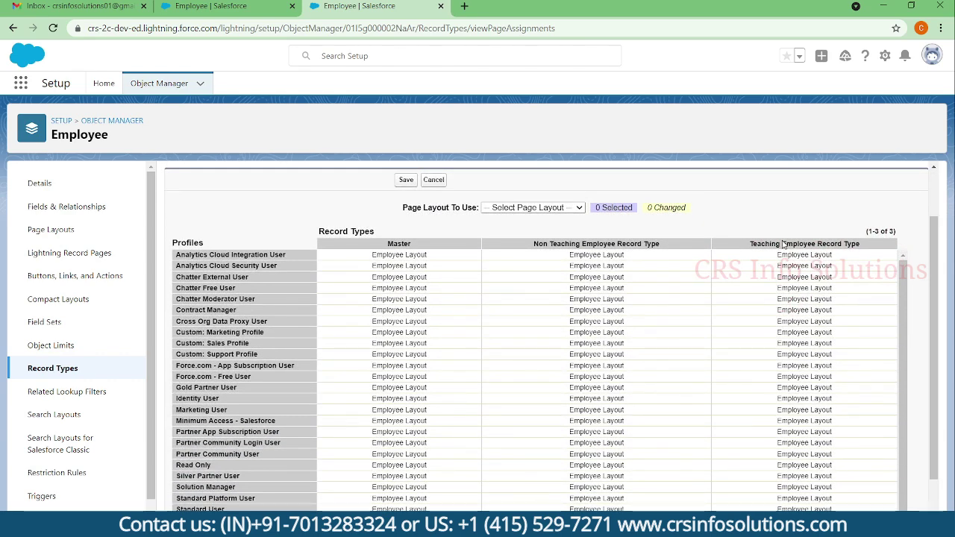
scroll(783, 246, down, 3)
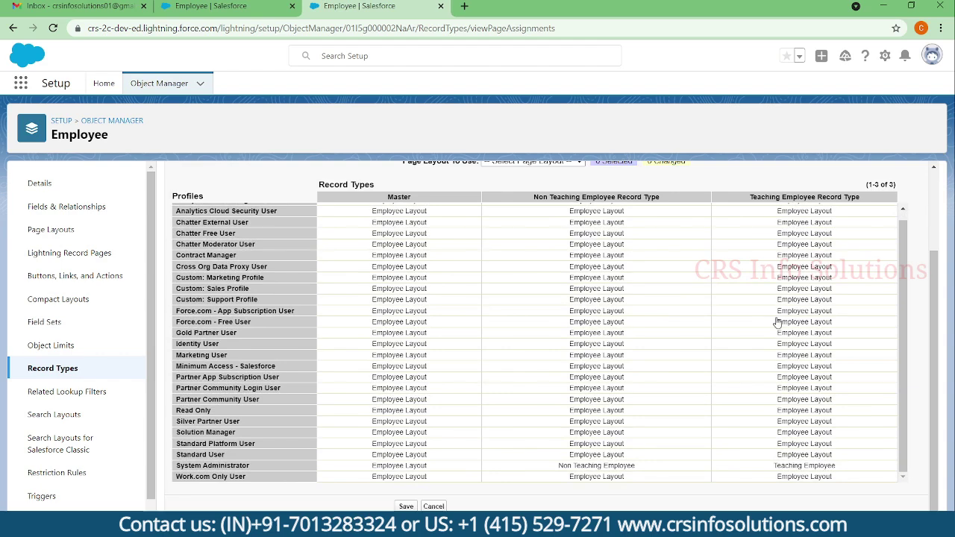
scroll(784, 322, up, 1)
scroll(806, 351, down, 1)
drag(739, 197, 887, 198)
click(776, 466)
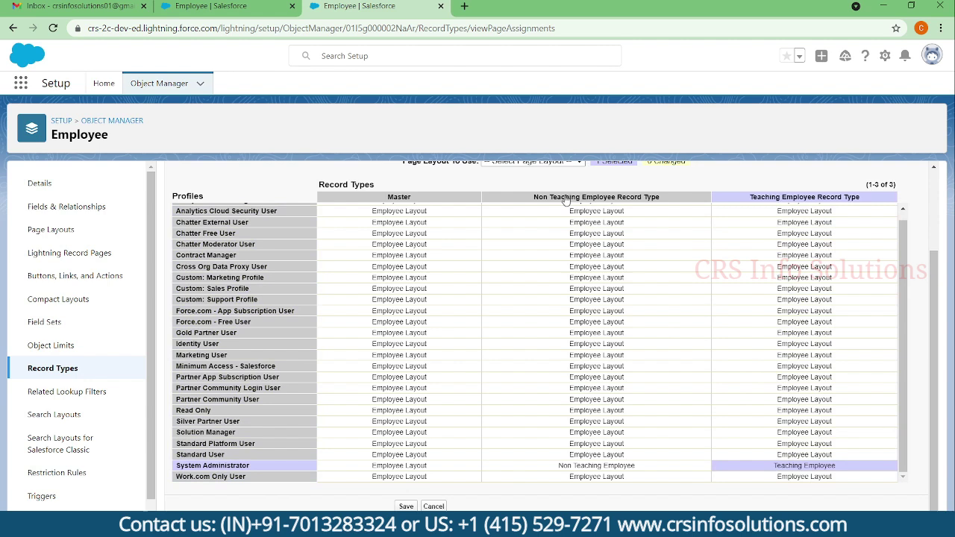
click(579, 467)
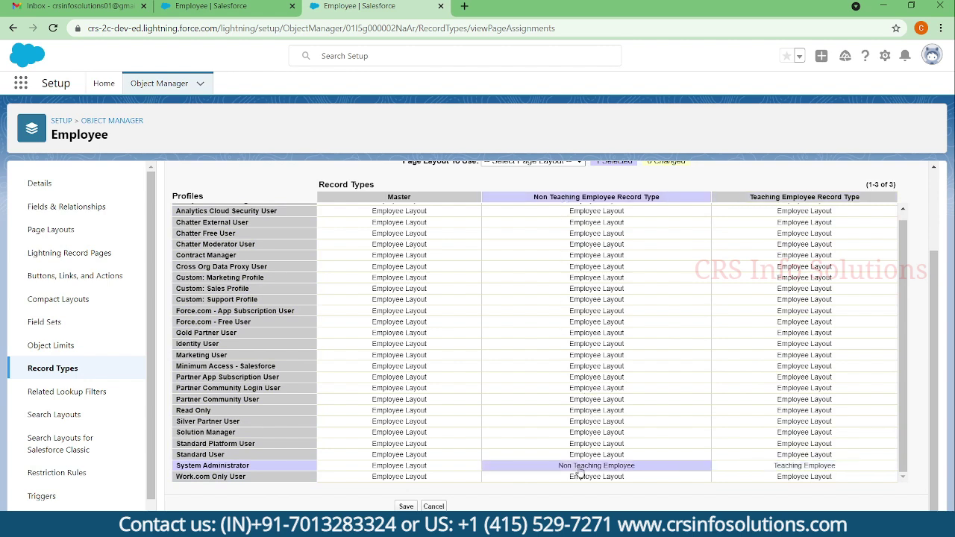
scroll(597, 425, up, 2)
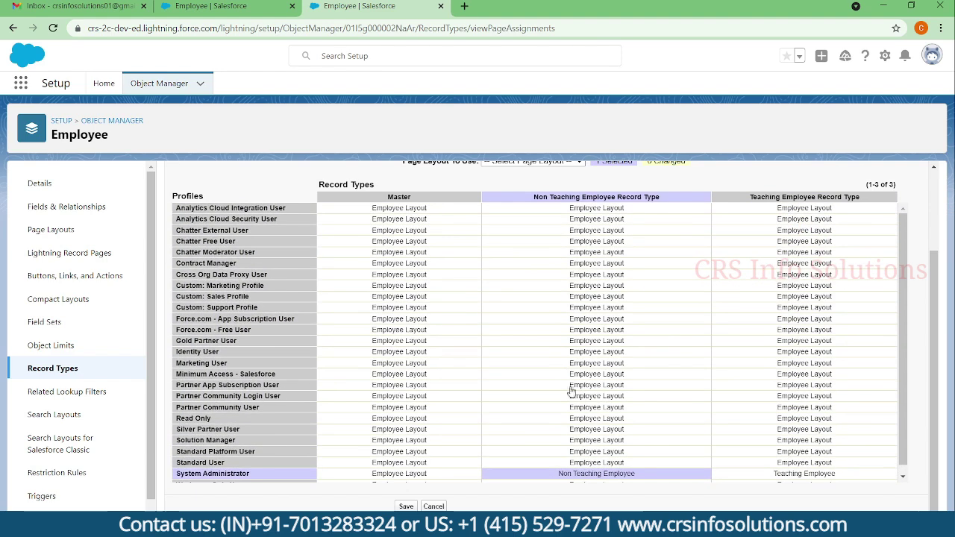
scroll(531, 247, up, 2)
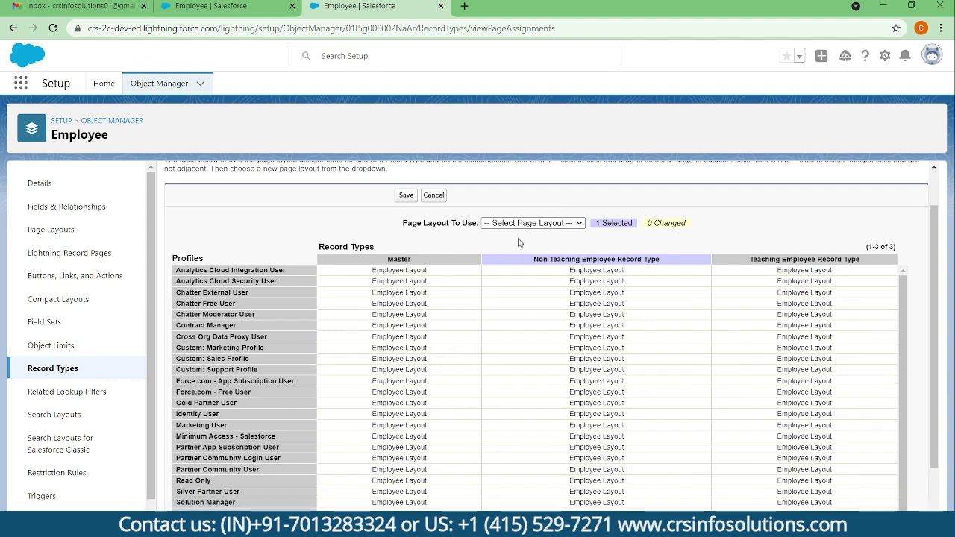
scroll(697, 378, down, 2)
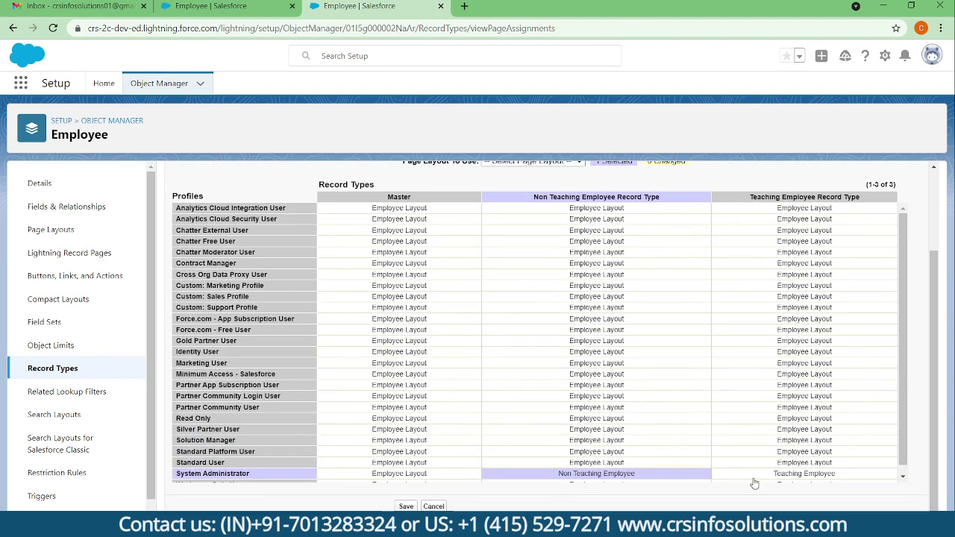
scroll(758, 444, down, 1)
click(776, 465)
click(648, 468)
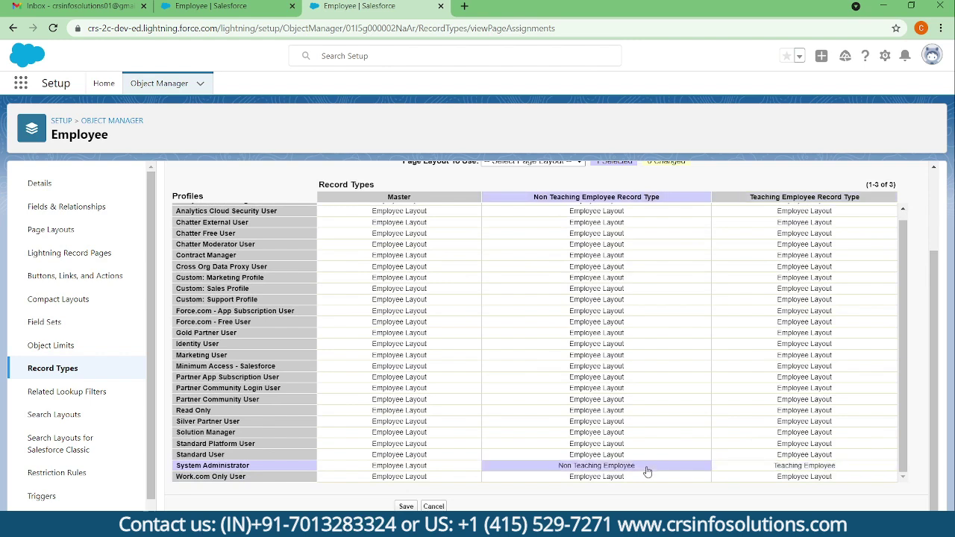
click(760, 469)
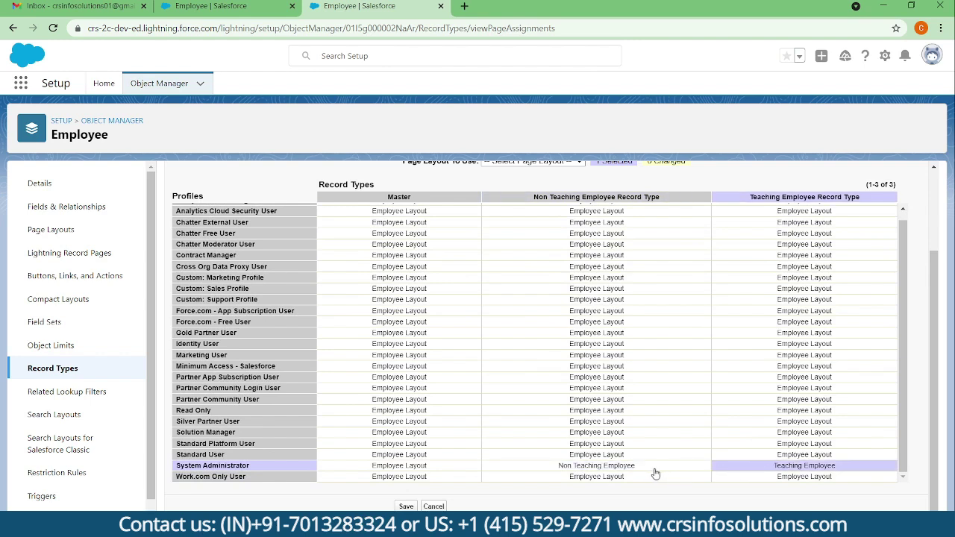
click(405, 507)
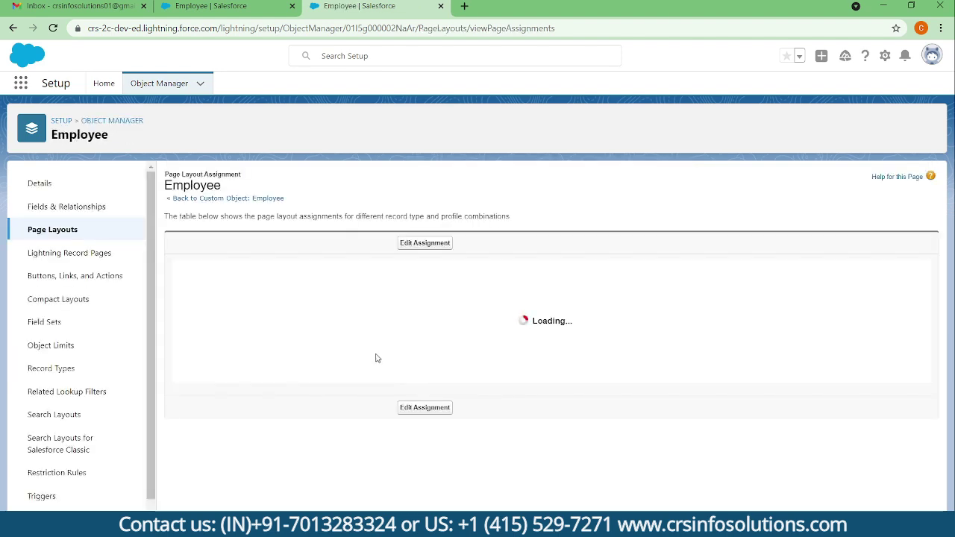
Step: Review the saved assignment table, comparing each Employee record type with the page layout assigned to System Administrator
scroll(567, 403, down, 4)
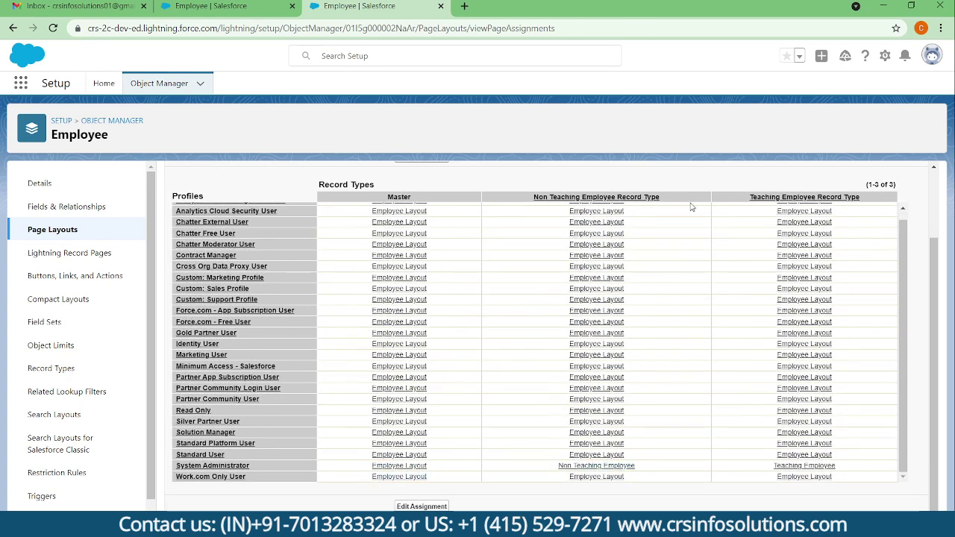
drag(680, 198, 551, 198)
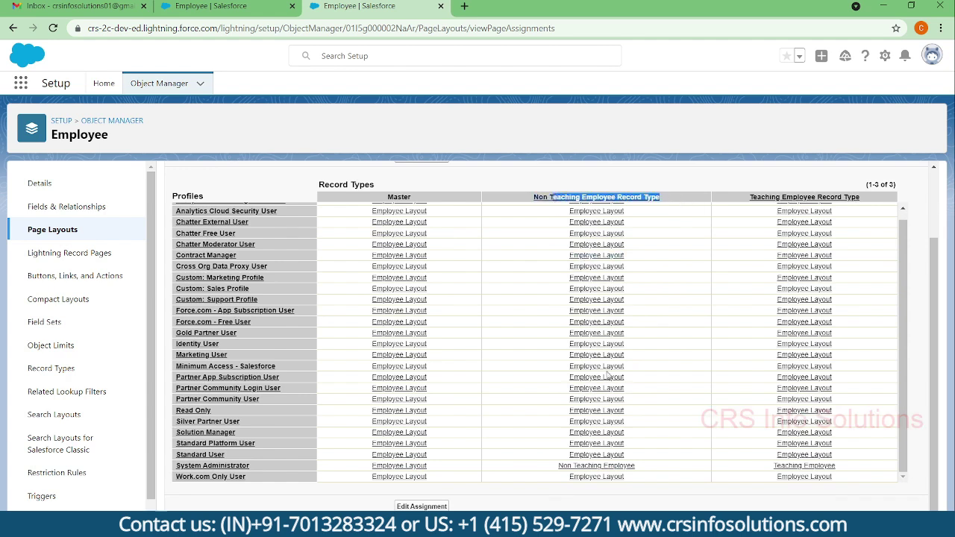
drag(650, 470, 560, 466)
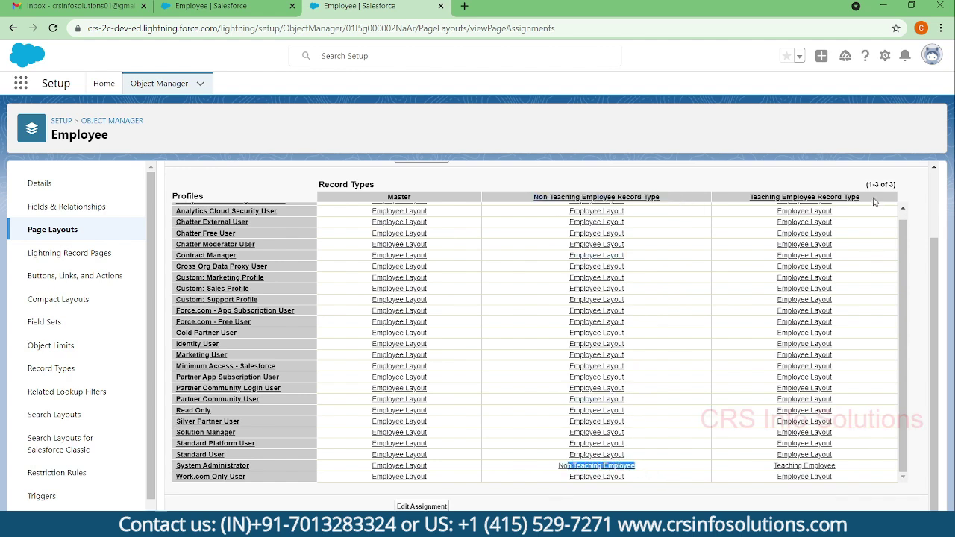
drag(876, 199, 749, 199)
drag(858, 465, 773, 465)
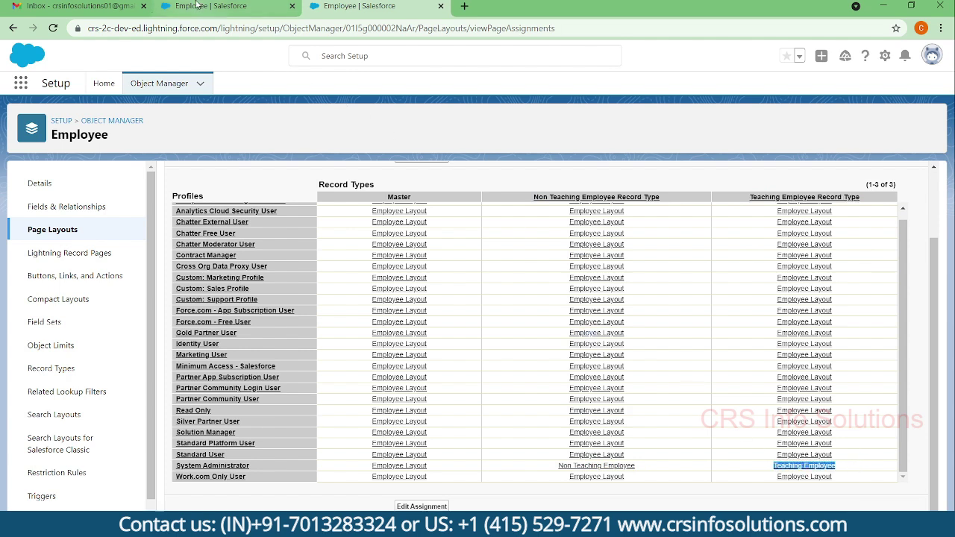
Step: Switch to the other Salesforce browser tab, search the App Launcher for "emplo", and open Employees
click(221, 9)
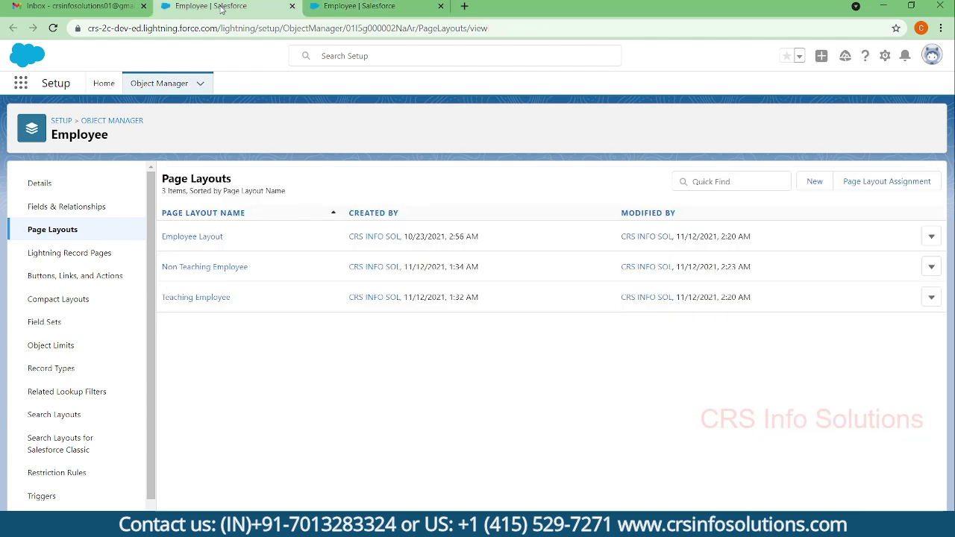
click(25, 85)
text(ex)
key(BackSpace)
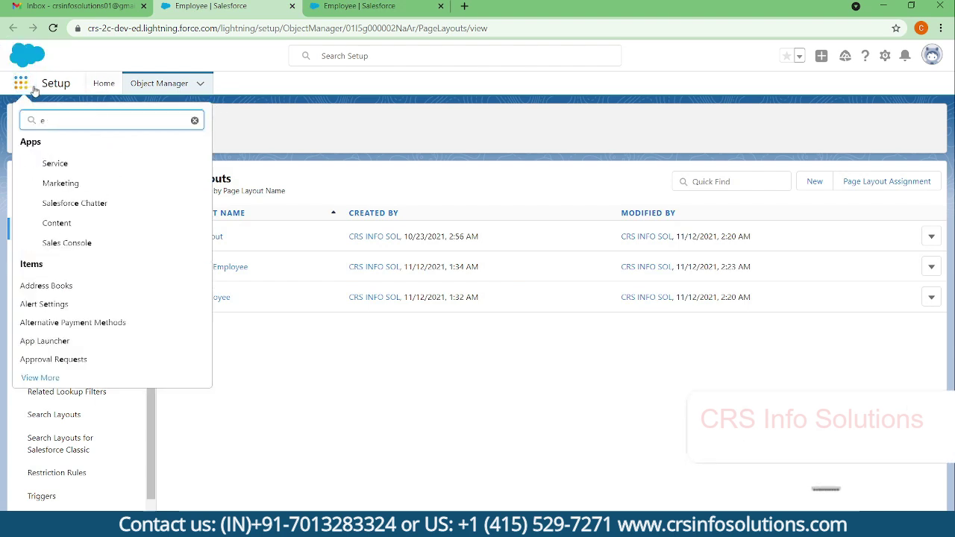
text(mplo)
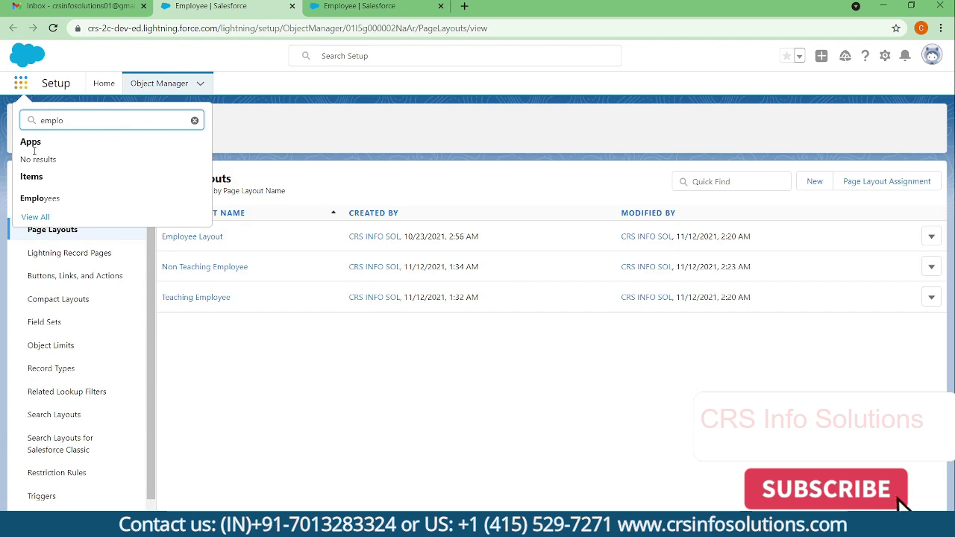
click(47, 199)
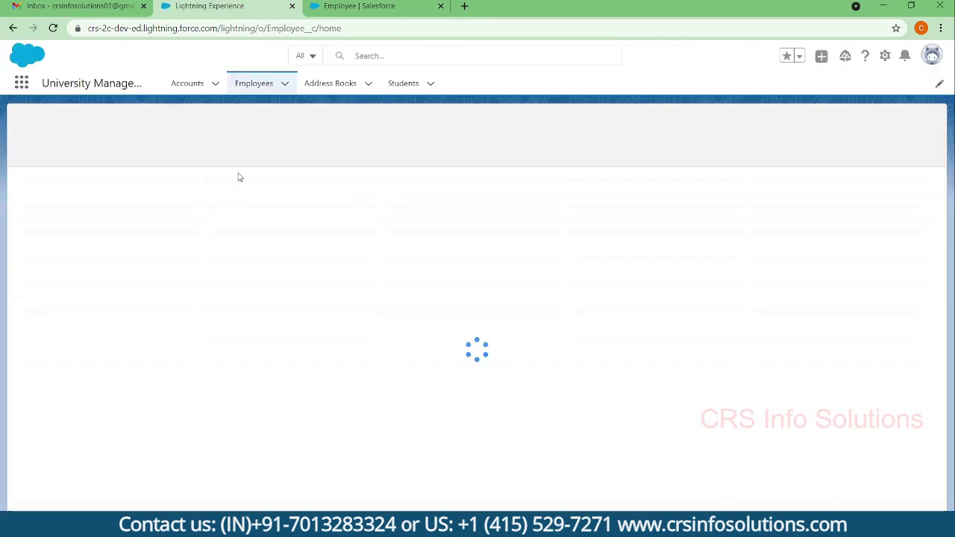
Step: Start a new employee with Teaching Employee Record Type, inspect the fields on its form, and cancel the record
click(716, 127)
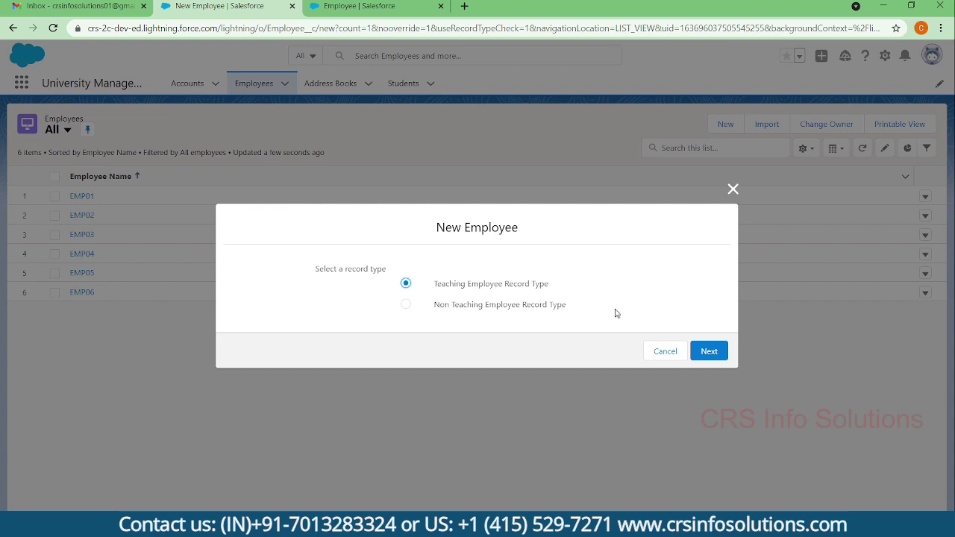
click(707, 357)
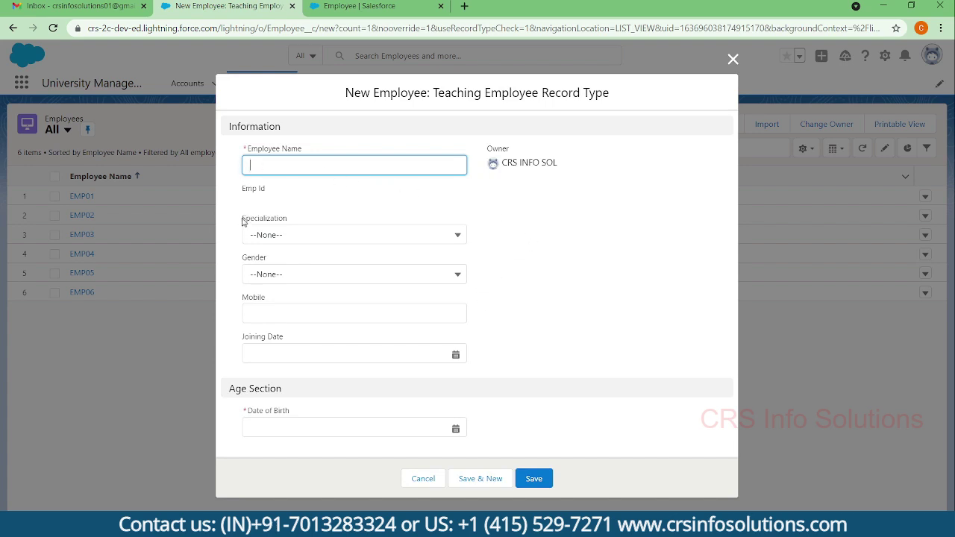
click(238, 217)
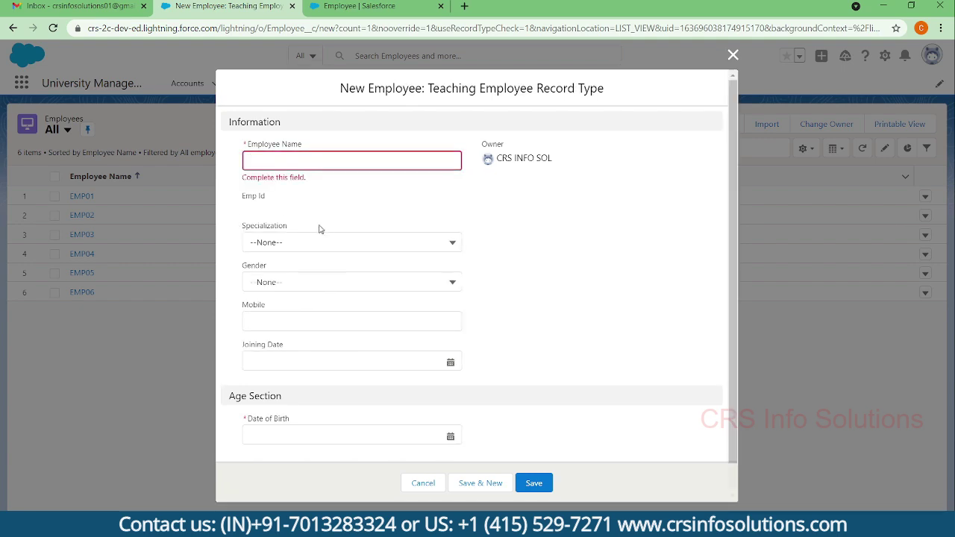
click(423, 483)
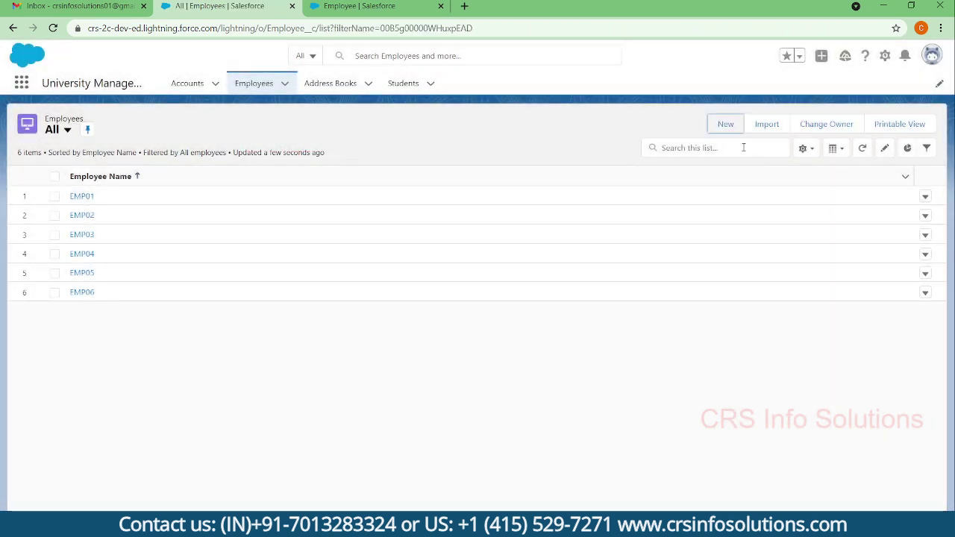
Step: Start a new employee with Non Teaching Employee Record Type, inspect its form's fields, and discard the record
click(728, 129)
click(526, 312)
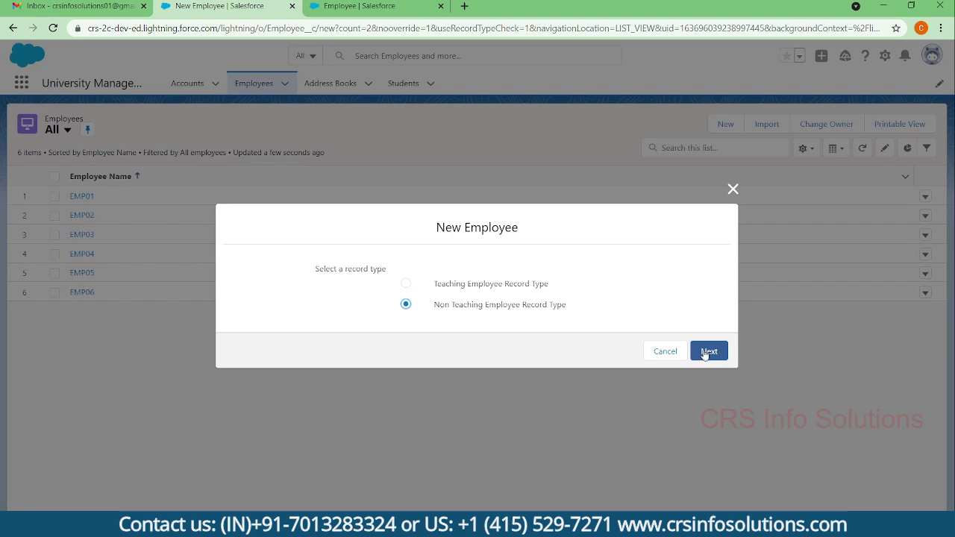
click(707, 350)
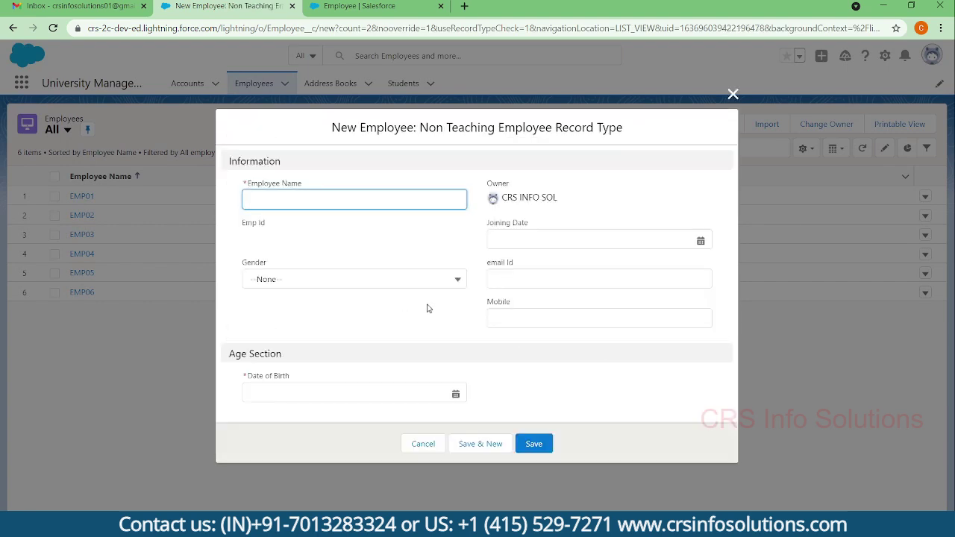
click(287, 249)
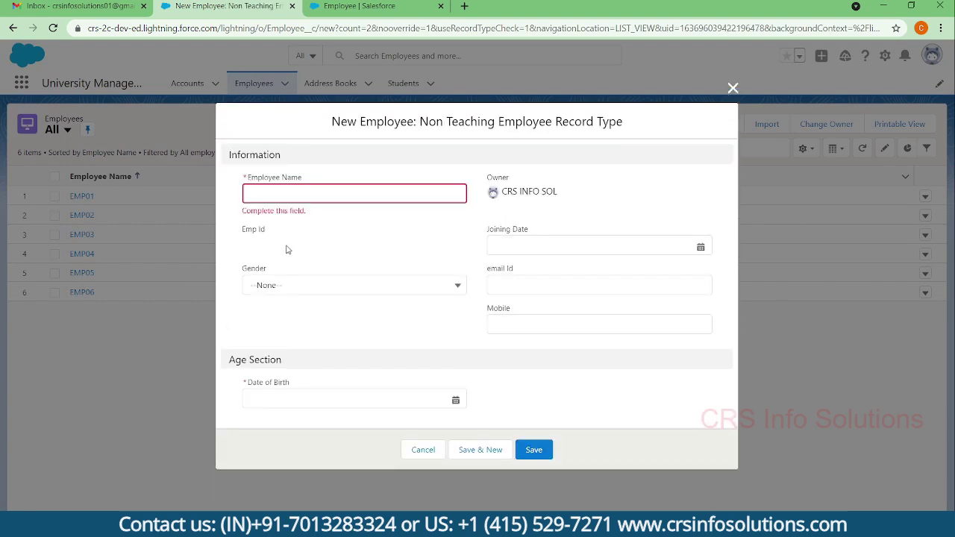
click(431, 455)
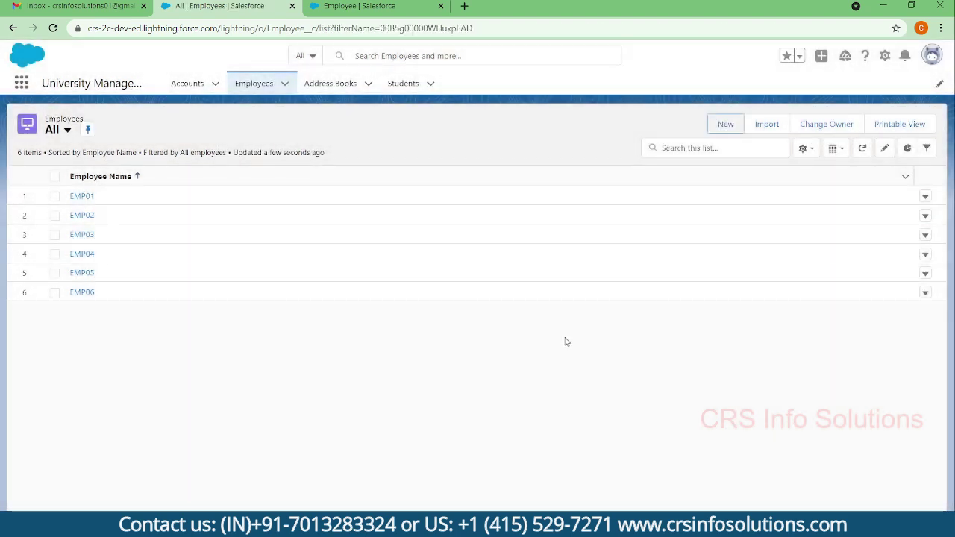
Step: Start another new employee and alternate between the Non Teaching and Teaching record type choices, ending on Teaching Employee Record Type
click(725, 127)
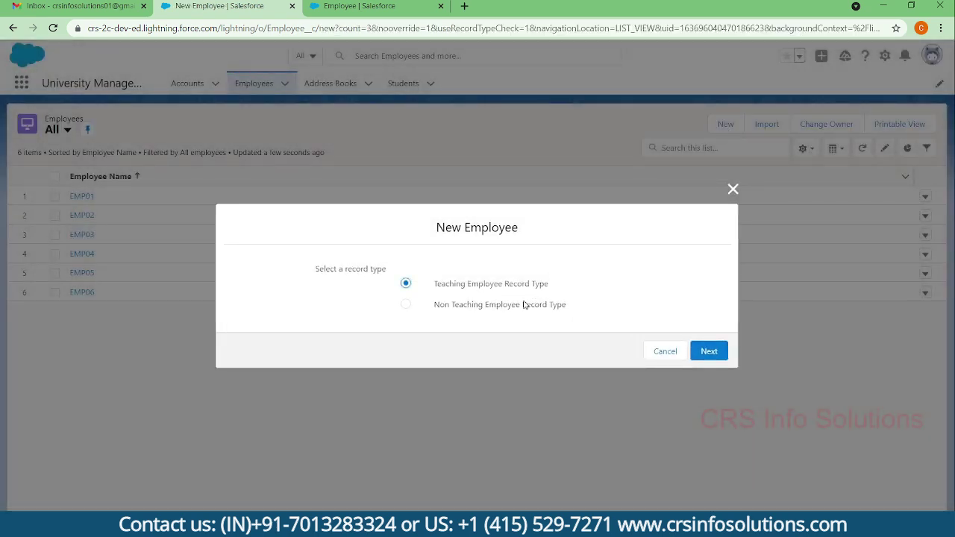
click(511, 307)
click(504, 288)
click(505, 309)
click(500, 288)
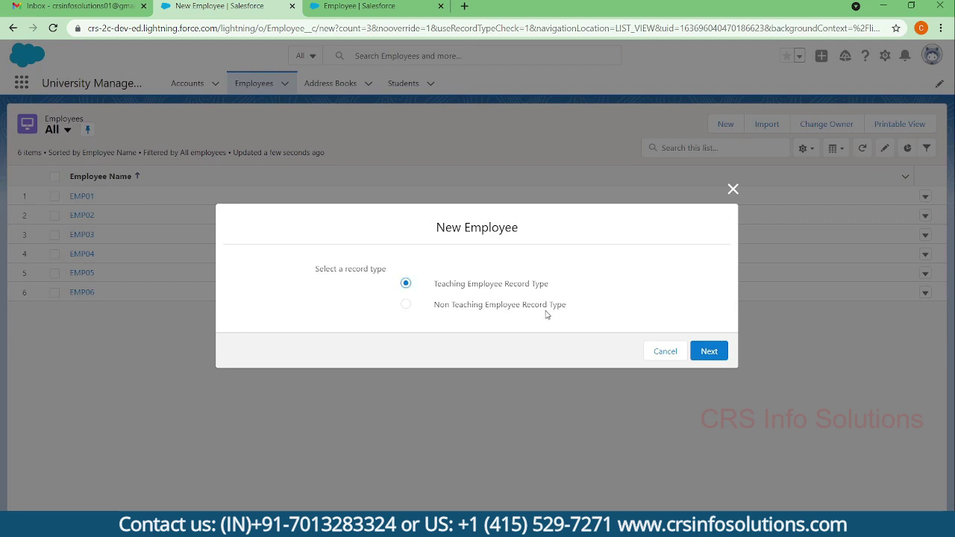